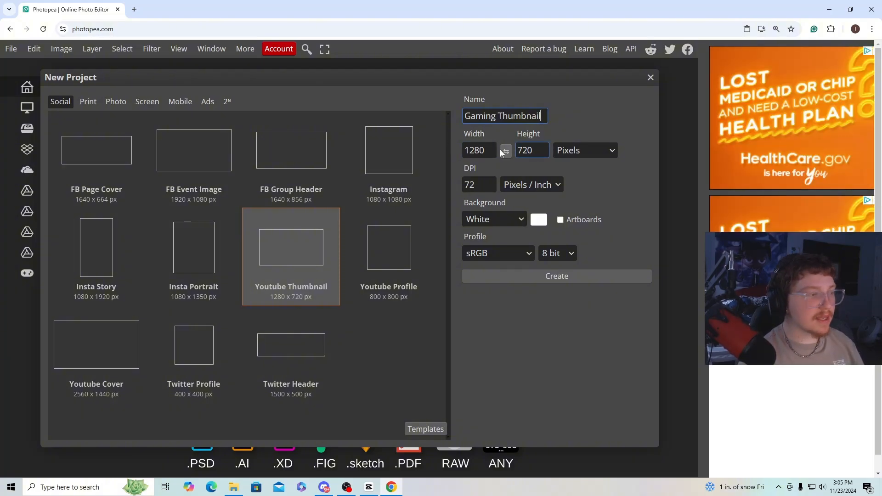
Set the Gaming Thumbnail project's size to 1920 by 1080 pixels and create it.
left_click_drag(494, 150, 454, 153)
type("1920")
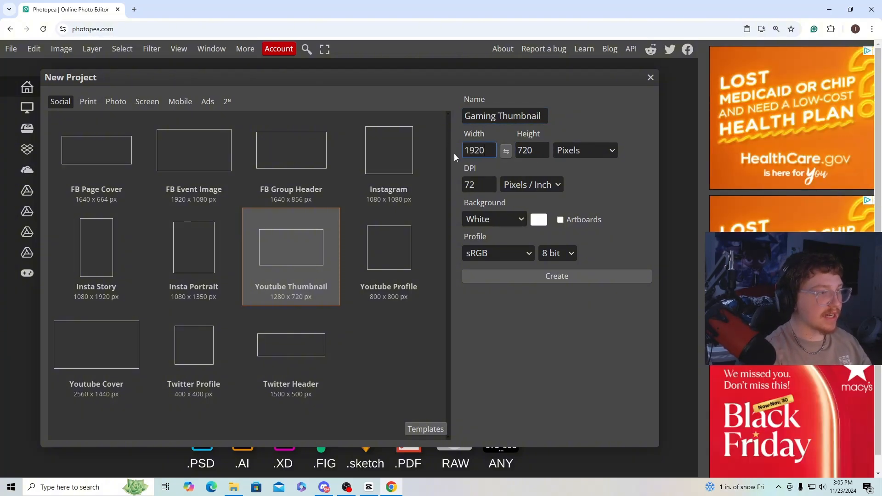
double_click(545, 152)
type("1080")
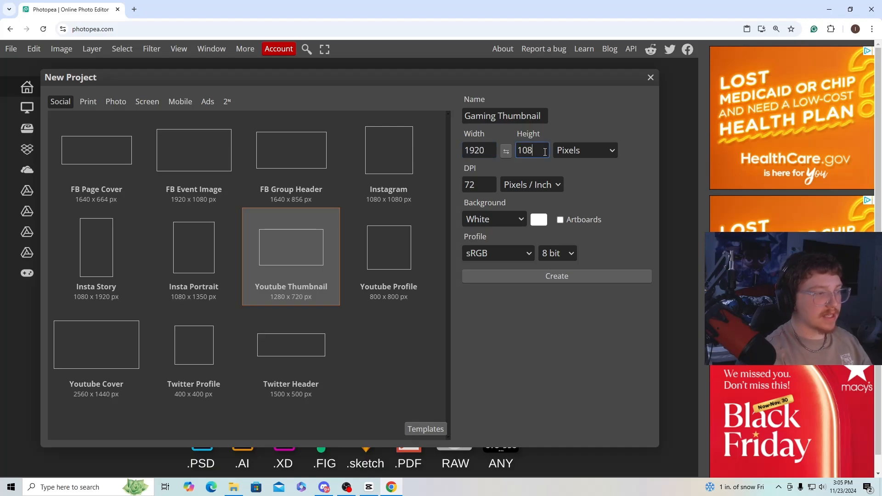
left_click(567, 276)
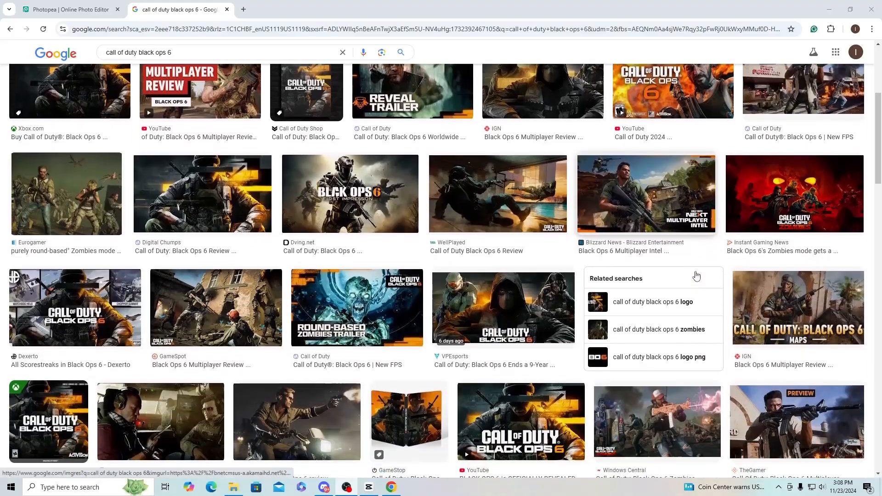
Browse the Call of Duty Black Ops 6 image results and save the ONE Esports zombies gameplay image.
scroll(441, 271, "down", 2)
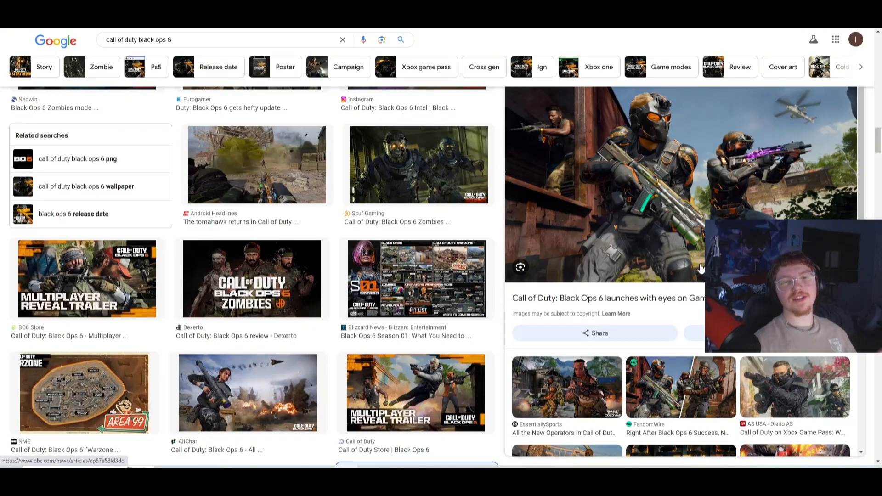
scroll(413, 254, "down", 10)
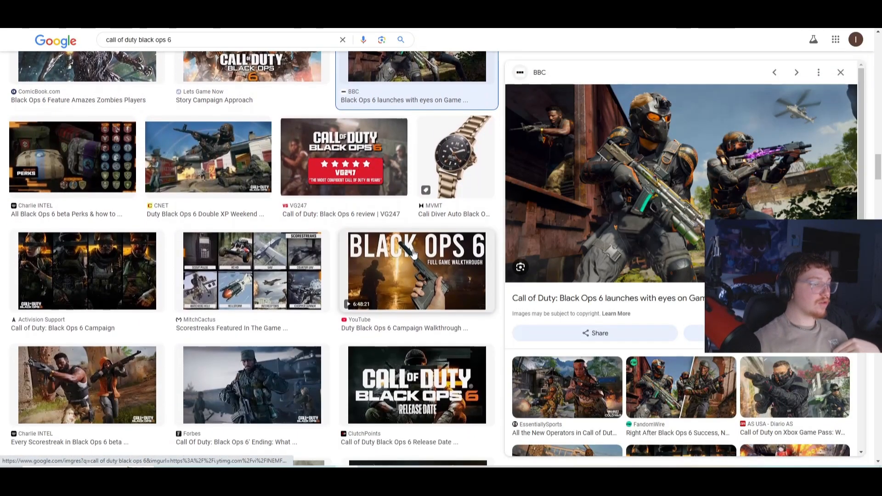
scroll(413, 254, "down", 5)
left_click(417, 238)
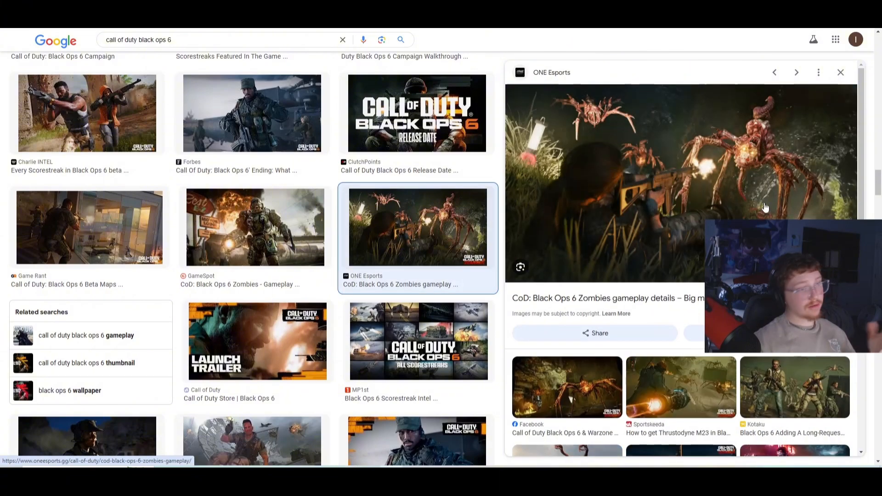
right_click(746, 198)
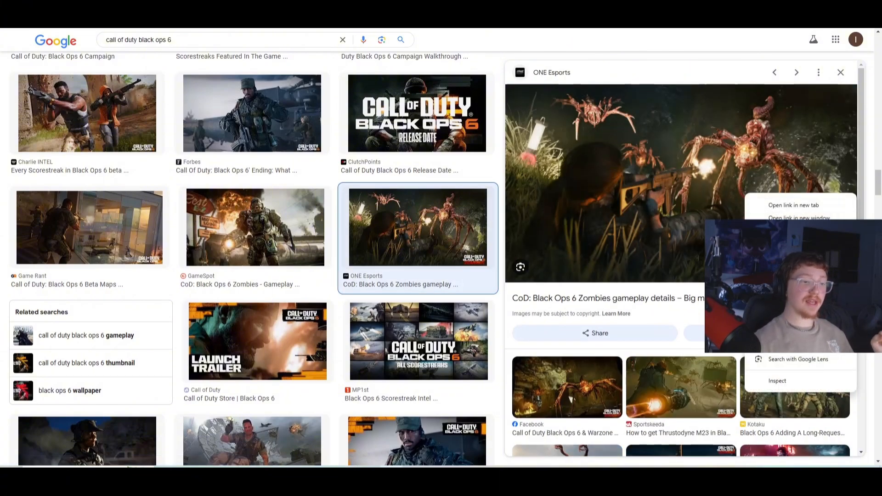
left_click(784, 312)
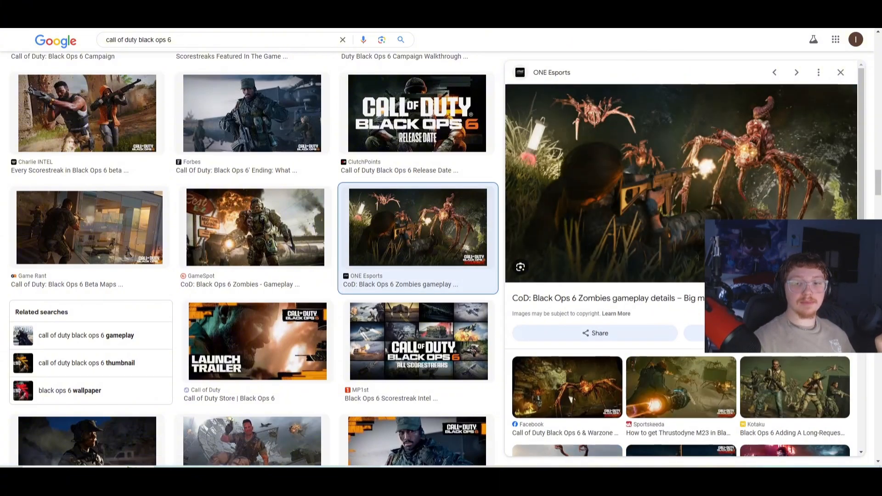
Place the downloaded zombies image in the Gaming Thumbnail project and scale it to about 120% to cover the whole canvas.
left_click_drag(748, 42, 129, 209)
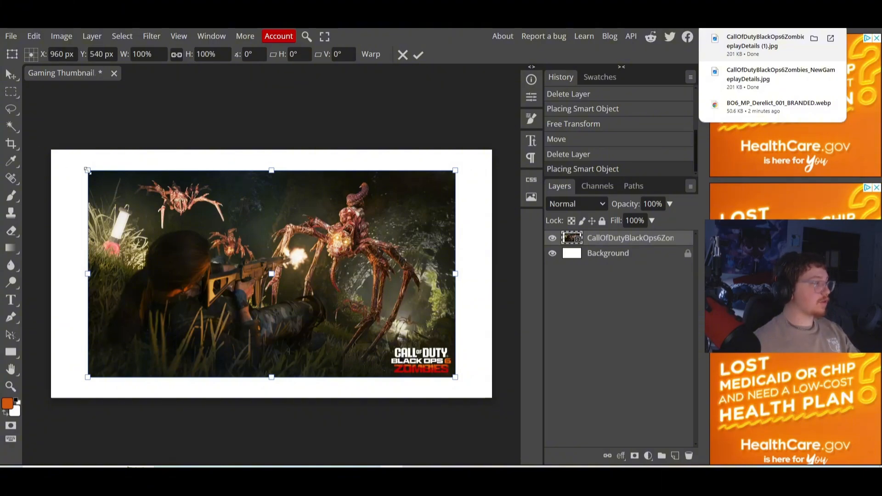
left_click_drag(87, 170, 50, 149)
left_click_drag(455, 378, 495, 398)
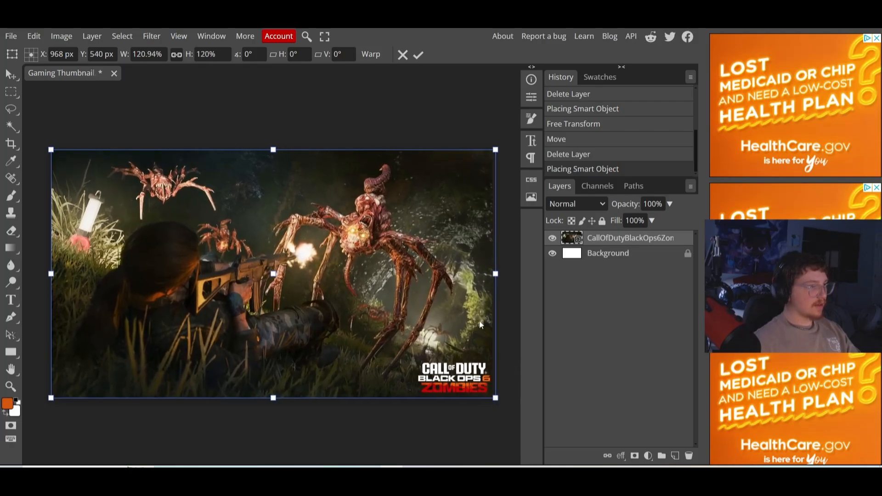
left_click(418, 54)
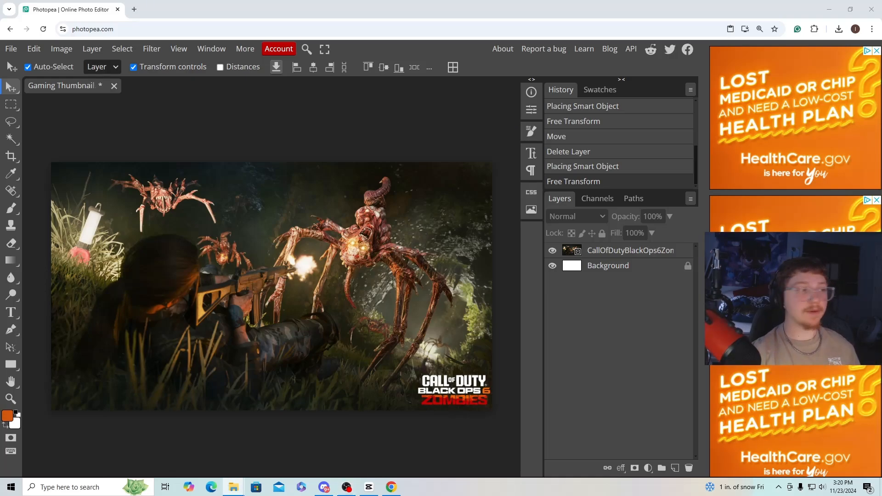
Place the 2024-11-23_15-19-12 photo as the top layer and enlarge it to about 117%, aligned with the canvas's bottom edge.
left_click_drag(347, 295, 263, 285)
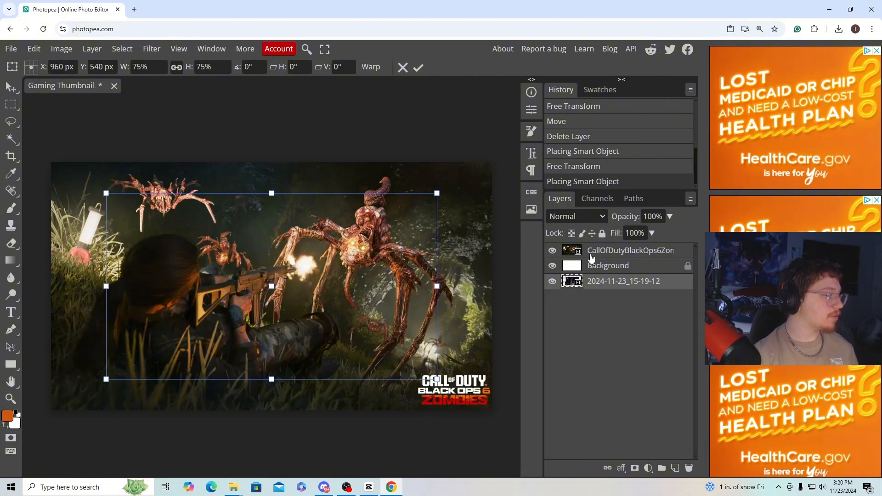
left_click_drag(574, 283, 591, 245)
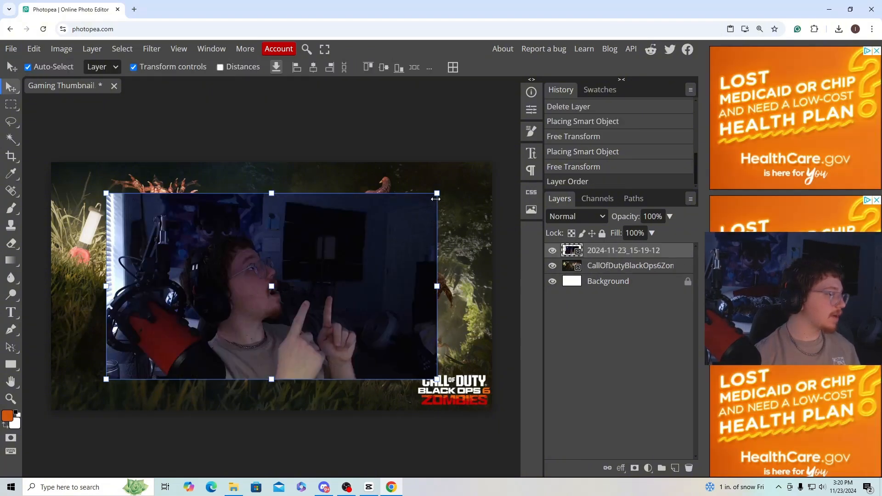
left_click_drag(436, 199, 530, 140)
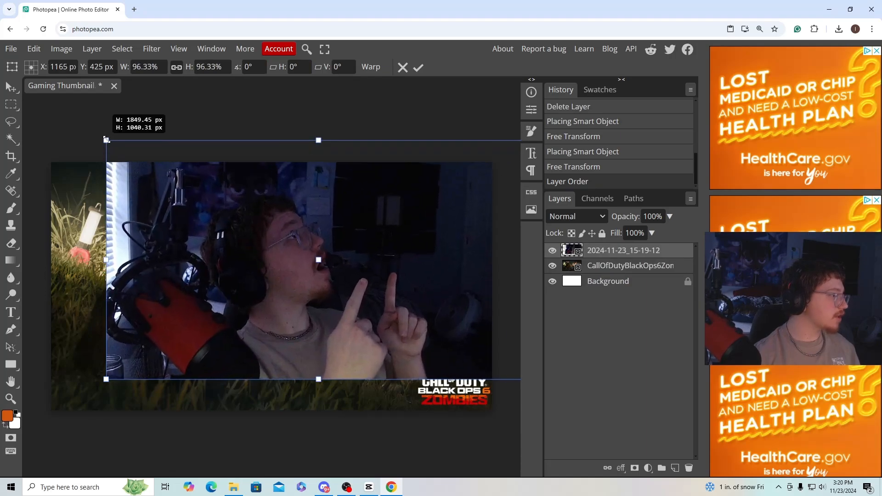
left_click_drag(106, 139, 14, 88)
left_click_drag(252, 287, 287, 323)
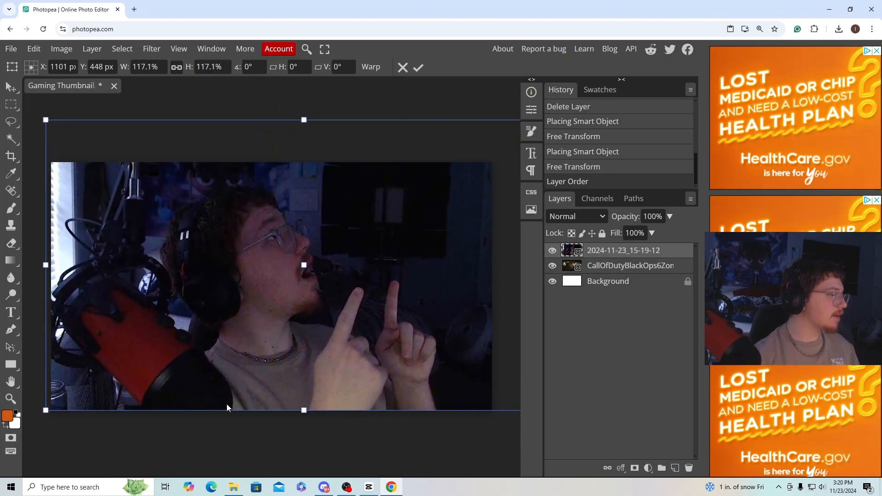
Trace the person's outline in the photo with a closed Pen tool path and convert it into a selection.
left_click(11, 330)
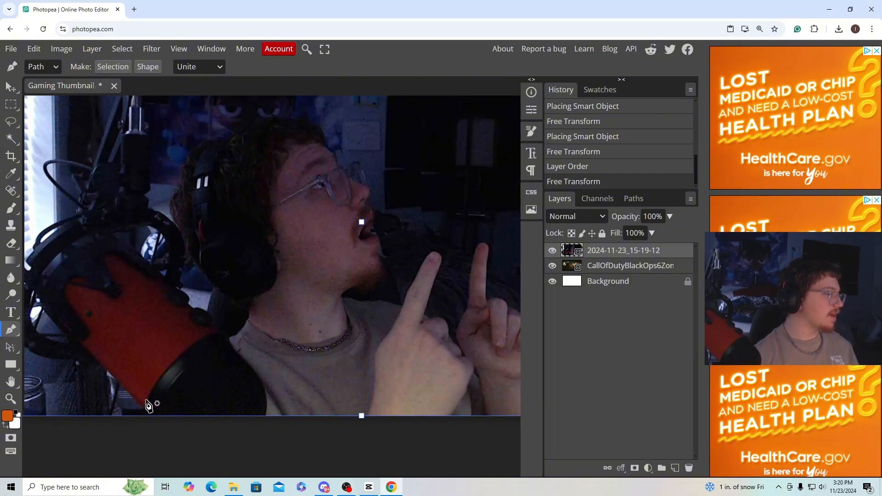
left_click(269, 416)
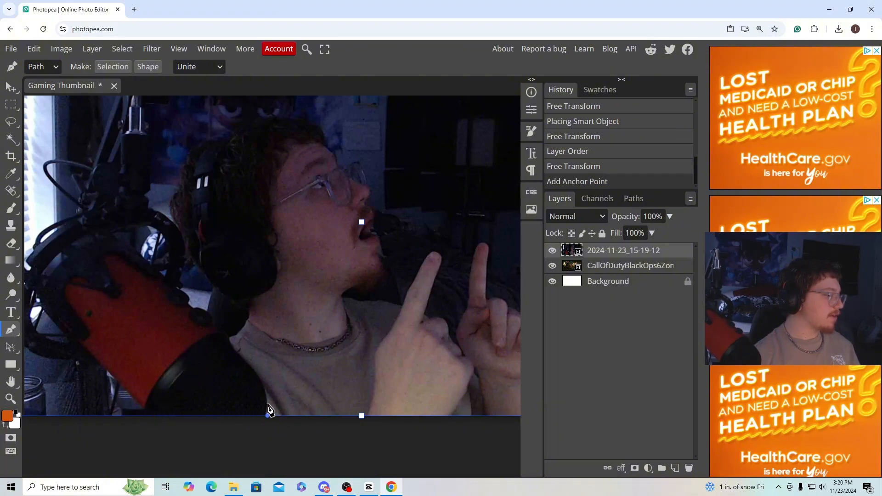
left_click_drag(268, 411, 268, 399)
left_click(266, 390)
left_click(257, 375)
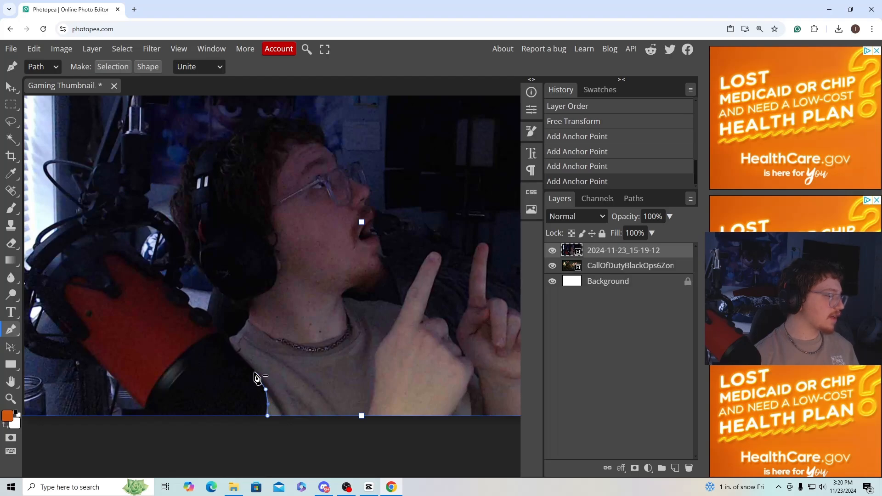
left_click(251, 370)
left_click(234, 353)
left_click(229, 339)
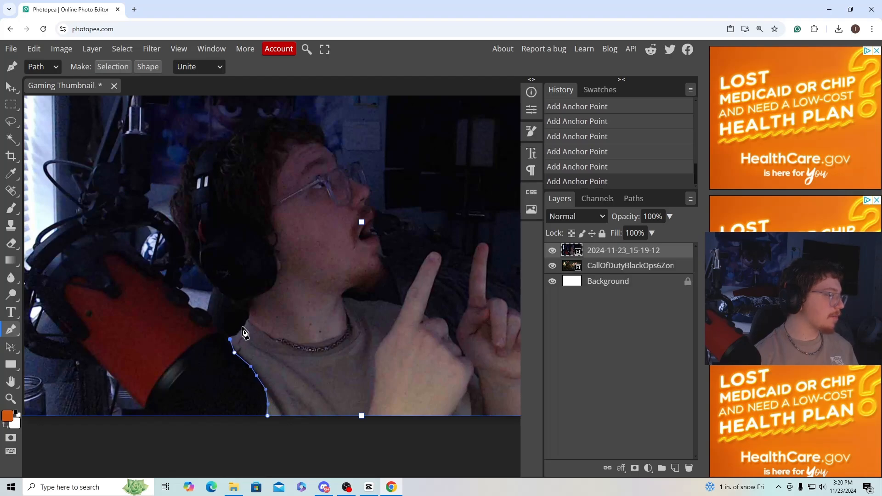
left_click(244, 328)
left_click(238, 308)
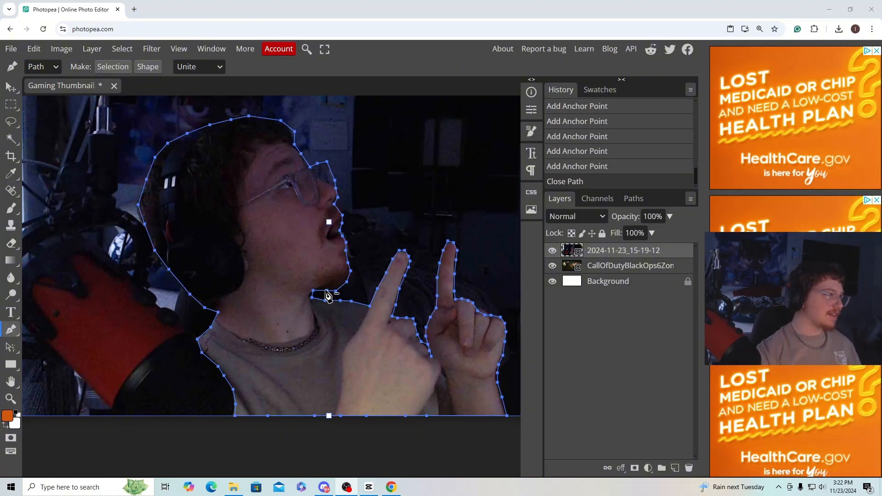
left_click(113, 67)
left_click(140, 189)
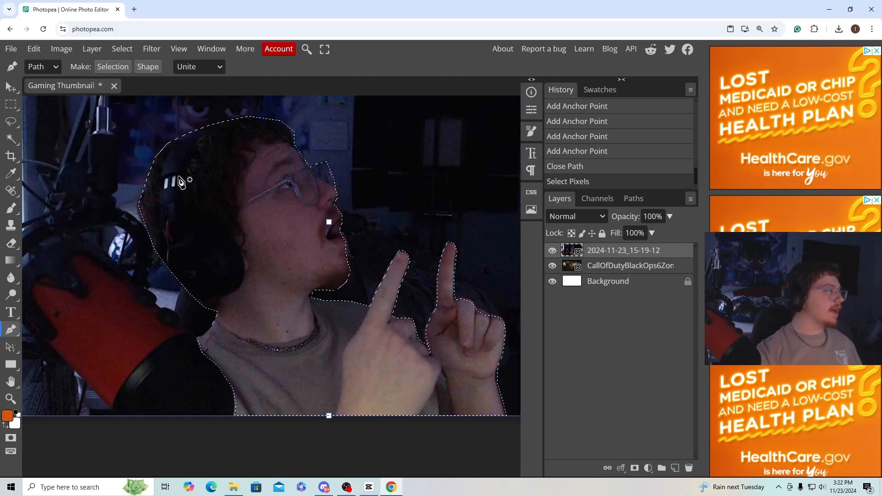
Invert the selection and clear the photo's background around the person, rasterizing the smart object.
left_click(122, 49)
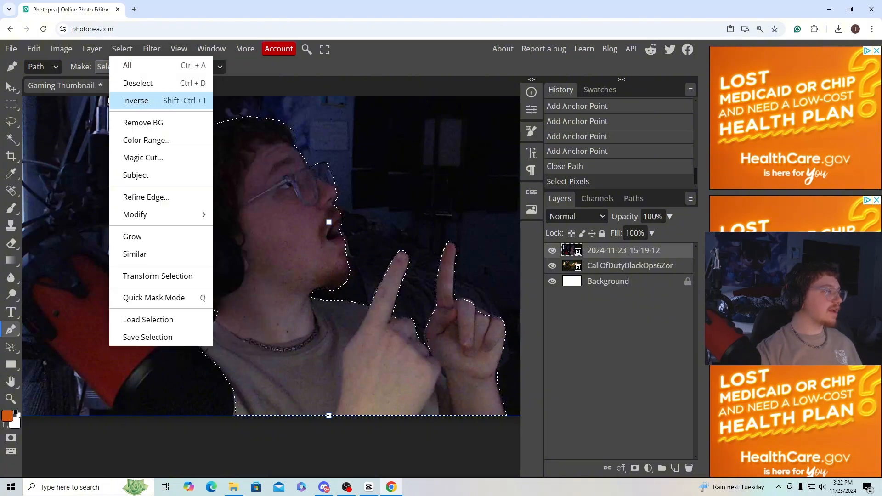
left_click(110, 100)
key("Delete")
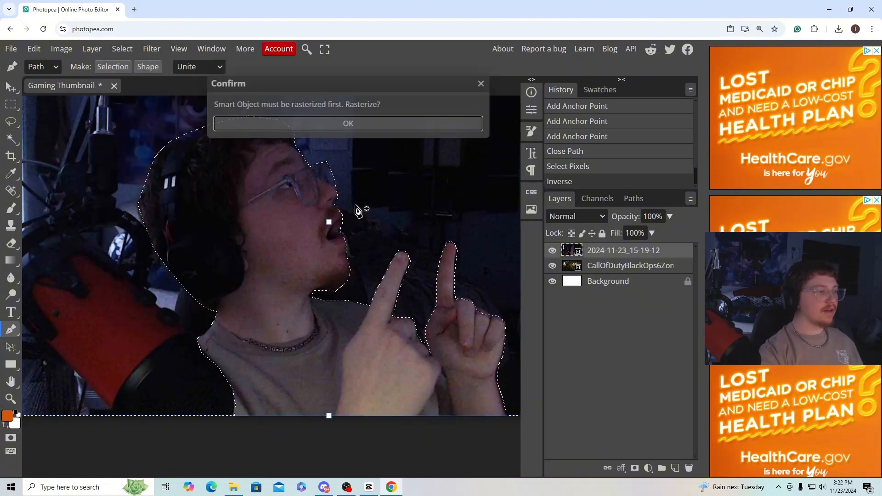
left_click(388, 124)
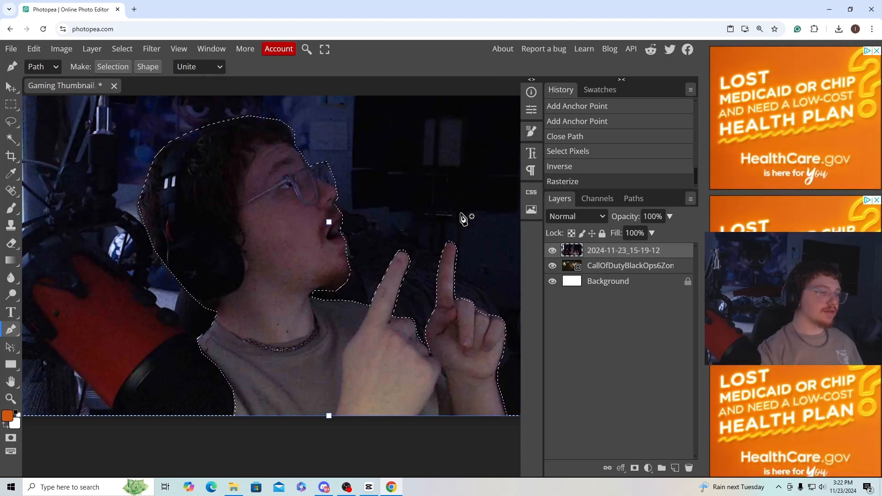
key("Delete")
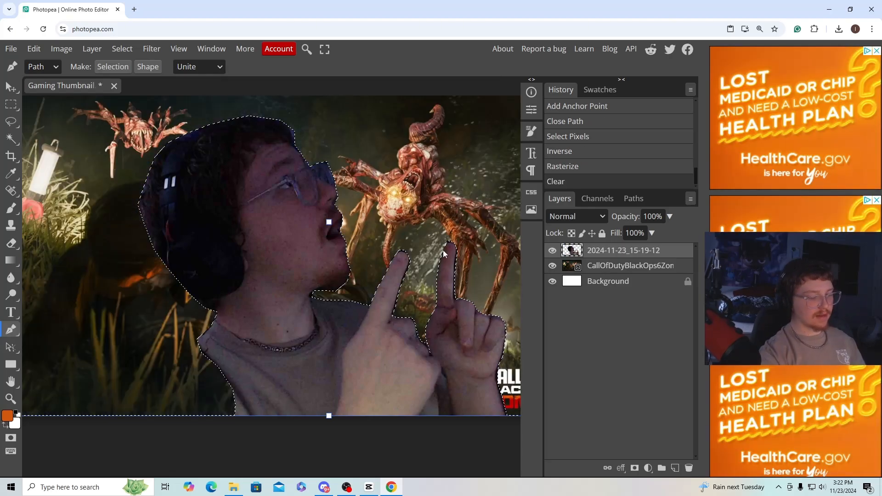
Set the eraser to a soft 40 px brush with 30% hardness.
key("ctrl+minus")
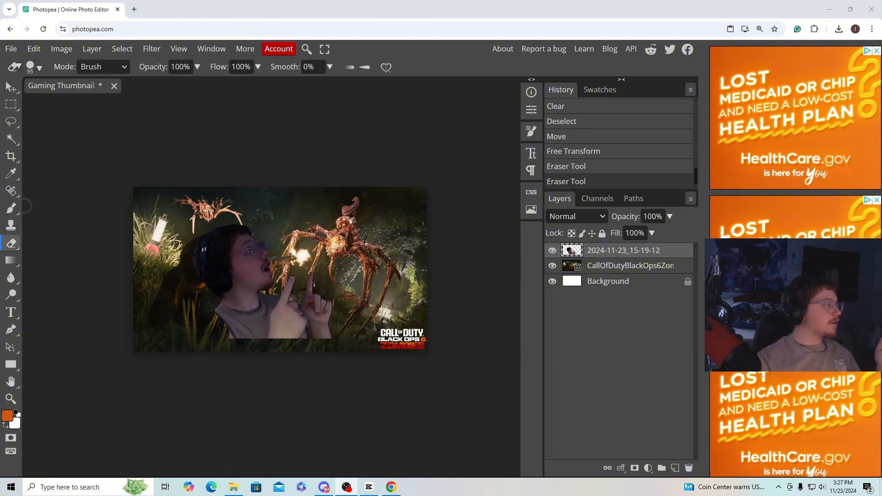
left_click(35, 68)
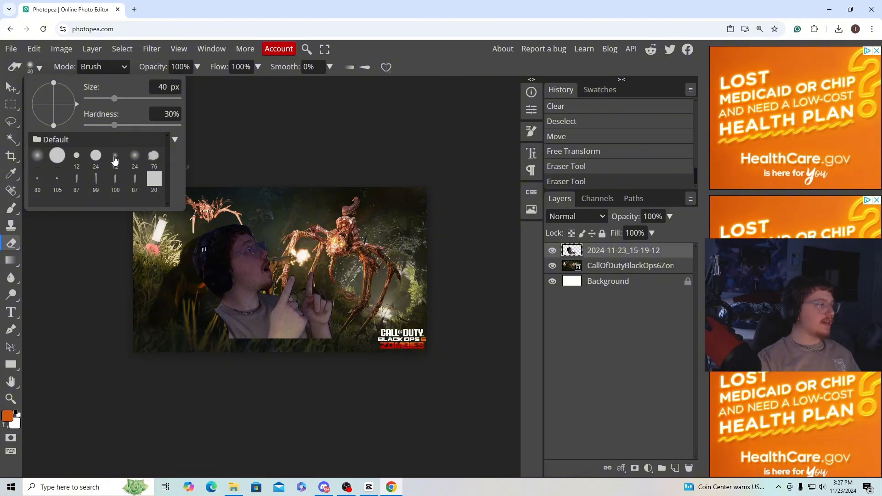
left_click(263, 122)
Erase the leftover dark edges around the raised fingers of the cut-out person.
key("ctrl+plus")
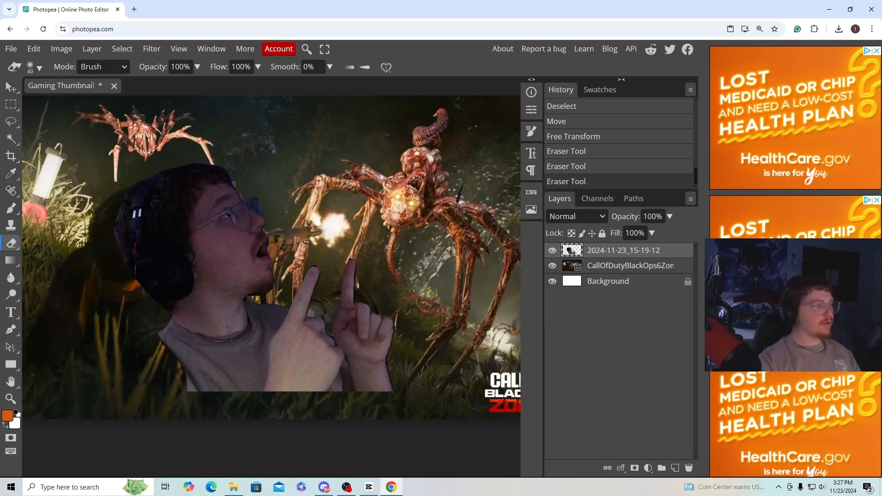
key("ctrl+plus")
key("ctrl+plus")
key("ctrl+minus")
key("ctrl+minus")
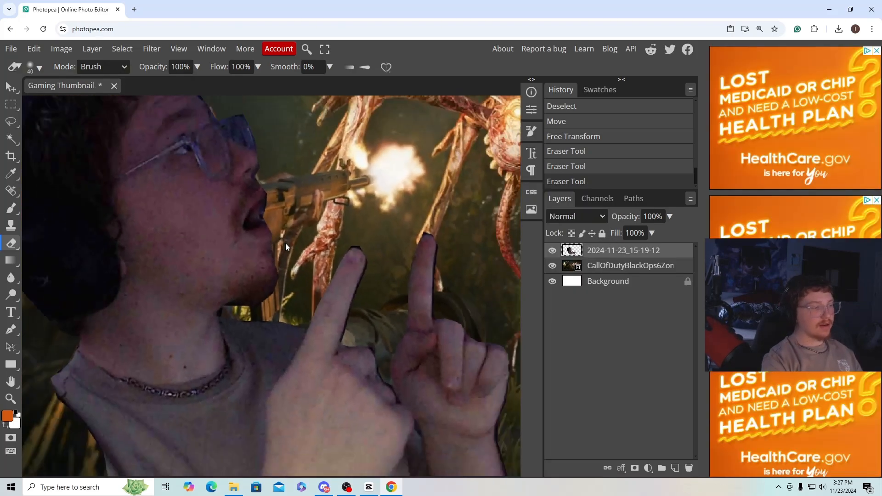
mouse_move(285, 244)
left_mouse_down()
mouse_move(326, 238)
mouse_move(368, 338)
mouse_move(363, 276)
mouse_move(314, 191)
mouse_move(300, 227)
left_mouse_up()
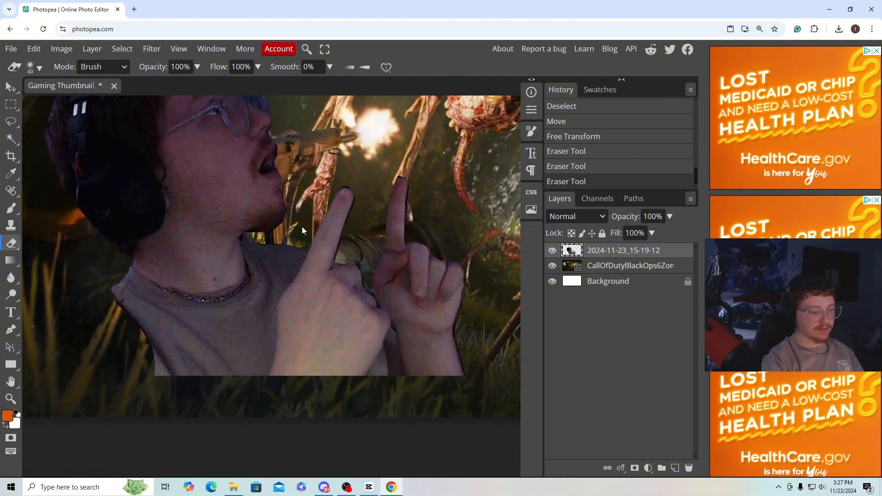
key("ctrl+plus")
left_click_drag(361, 197, 322, 287)
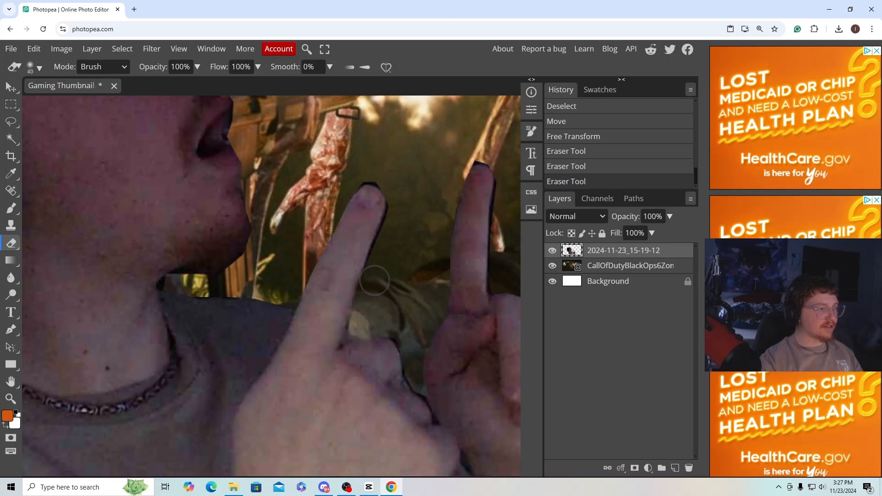
left_click_drag(399, 208, 403, 207)
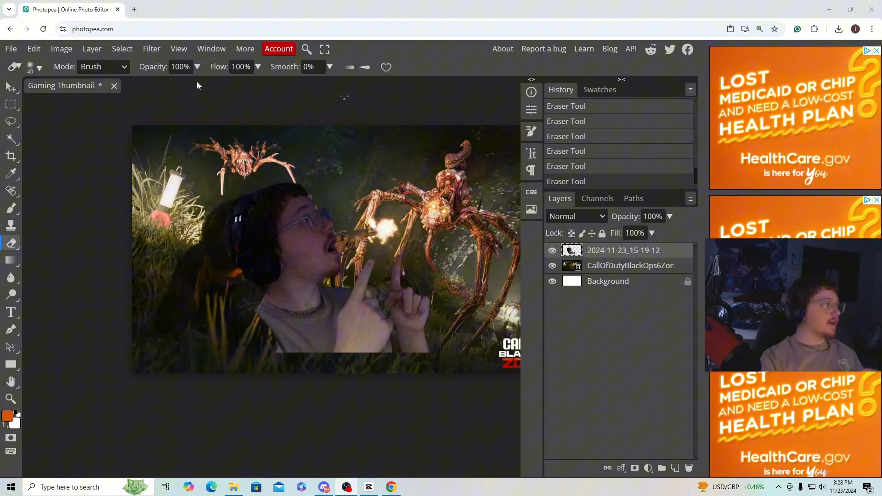
Move the cut-out person into the lower-left corner of the canvas, flush with the bottom edge.
left_click(11, 87)
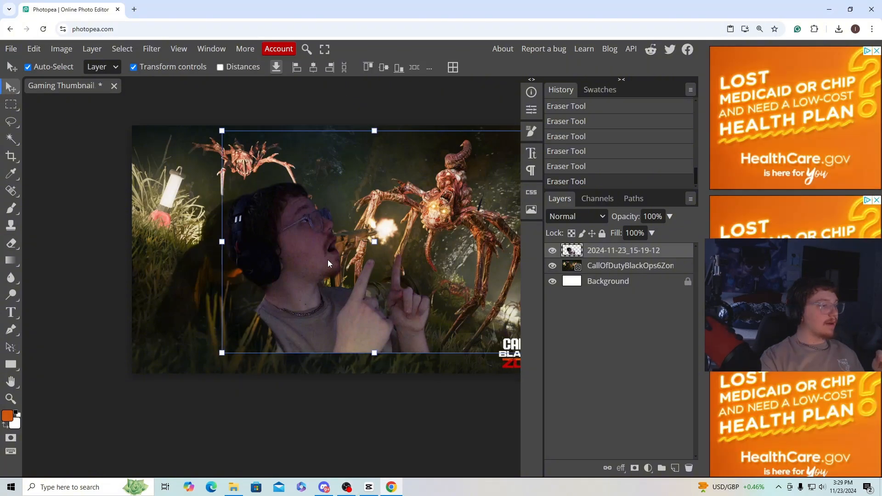
left_click_drag(327, 260, 183, 282)
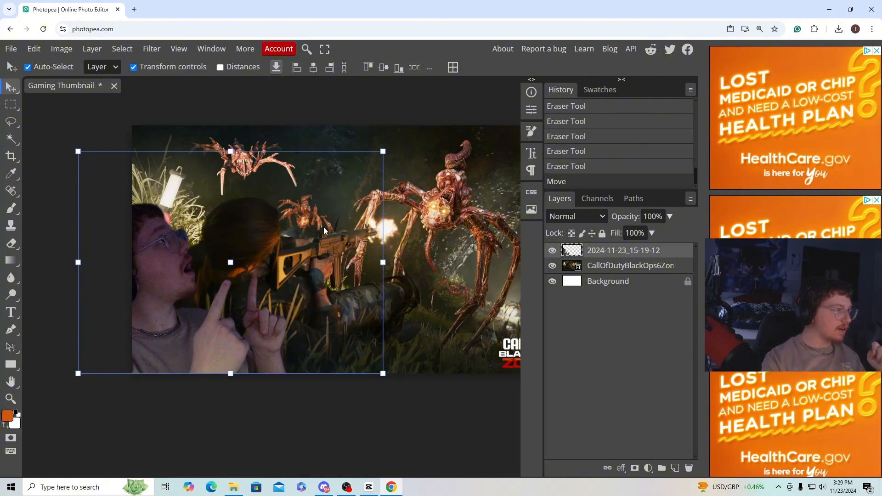
Erase the leftover spot beside the cut-out person's raised fingers with the eraser.
left_click(16, 247)
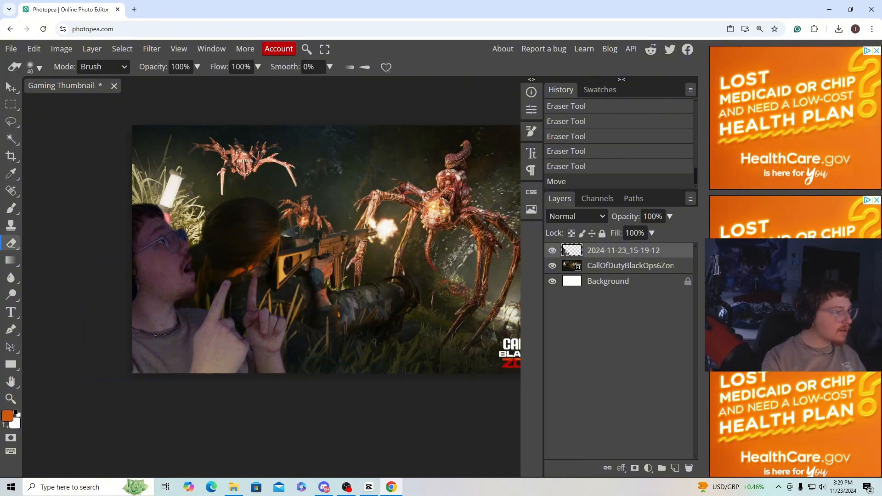
left_click(296, 242)
key("v")
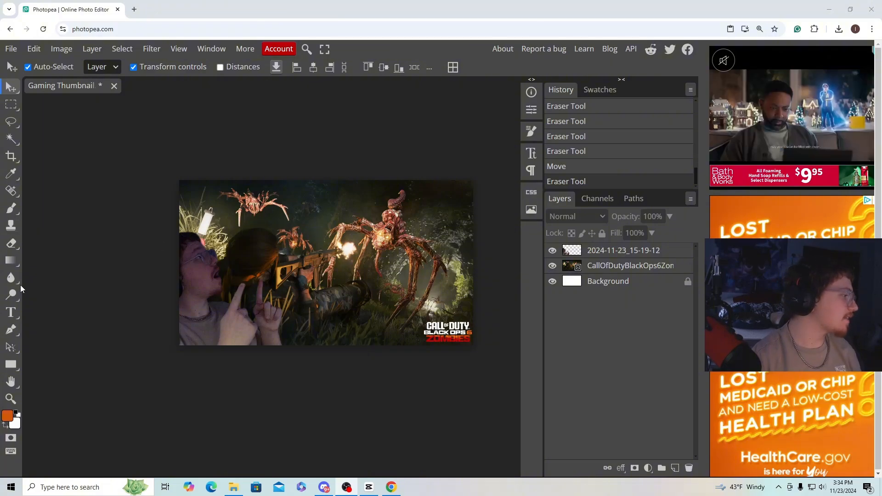
Add a text layer reading "Round 100!" near the top of the canvas and set its colour to black (000000).
left_click(19, 314)
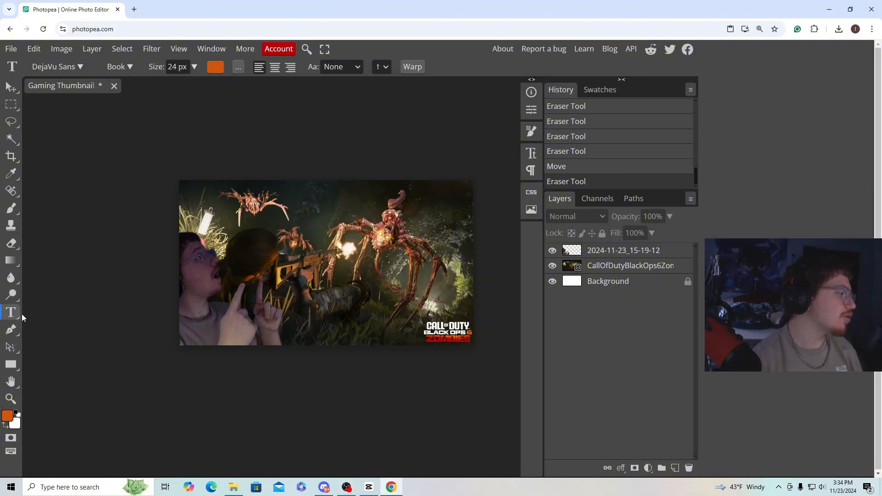
left_click(282, 197)
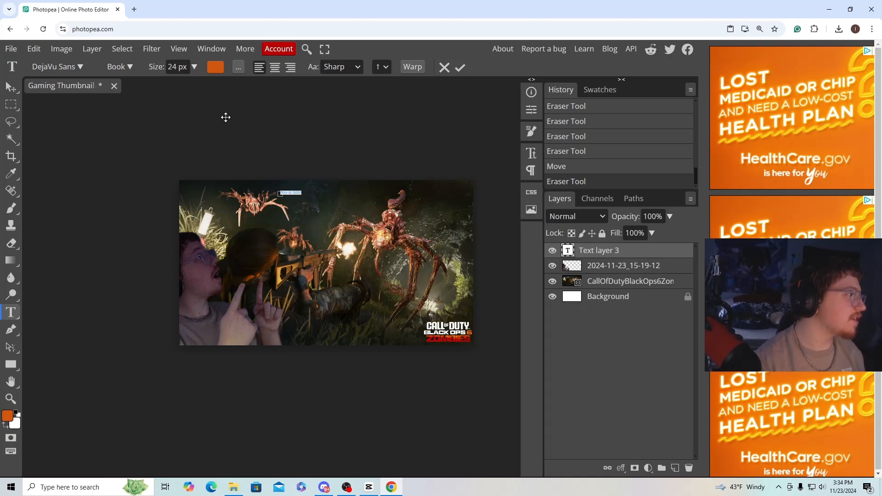
left_click(215, 66)
left_click_drag(185, 232, 65, 334)
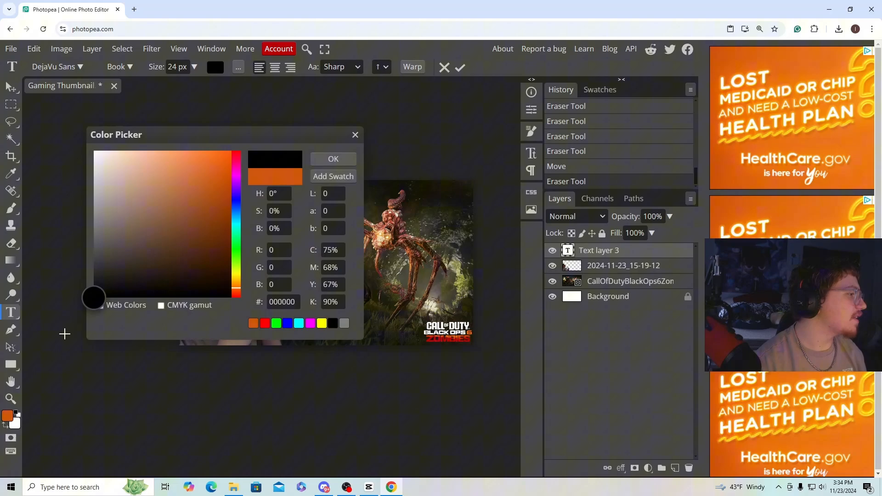
left_click(333, 159)
Try the Dela Gothic One font on the "Round 100!" text, then set it to Deutsch Gothic.
left_click(53, 66)
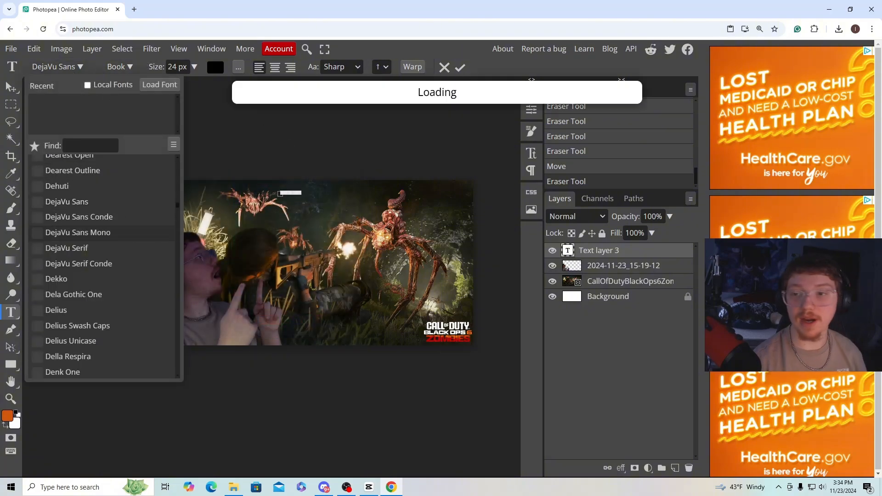
scroll(136, 251, "down", 1)
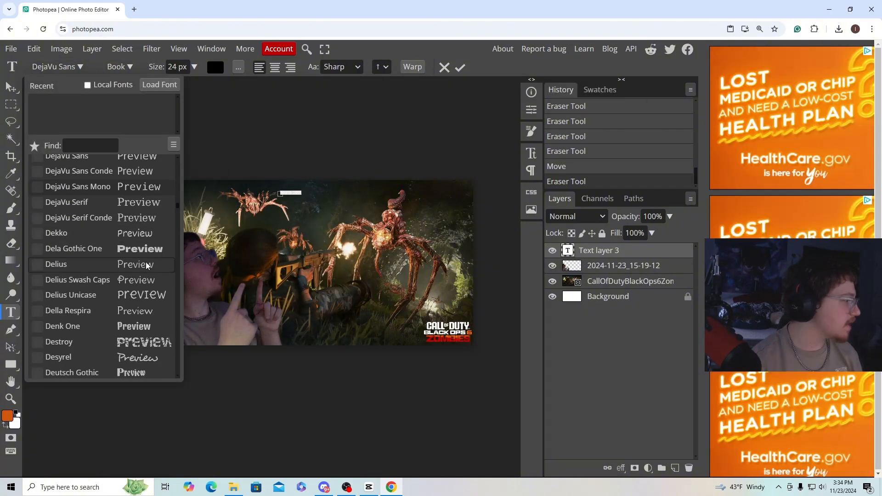
left_click(137, 249)
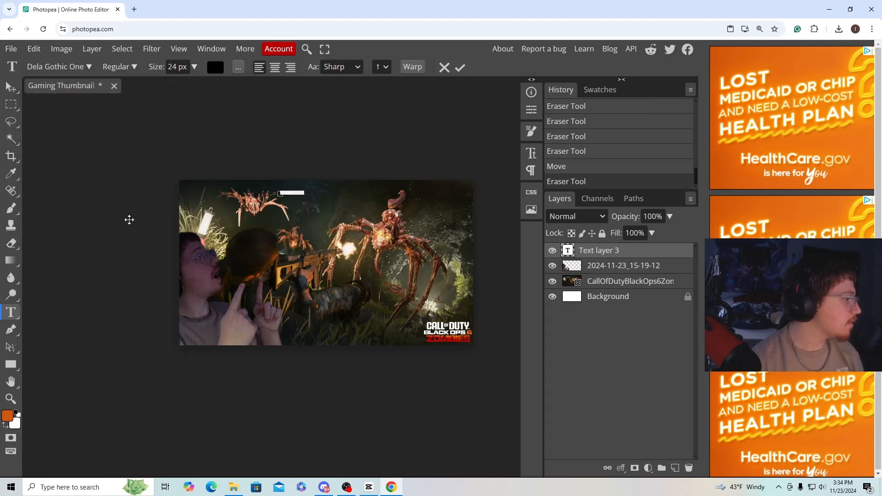
left_click(72, 70)
scroll(125, 262, "down", 1)
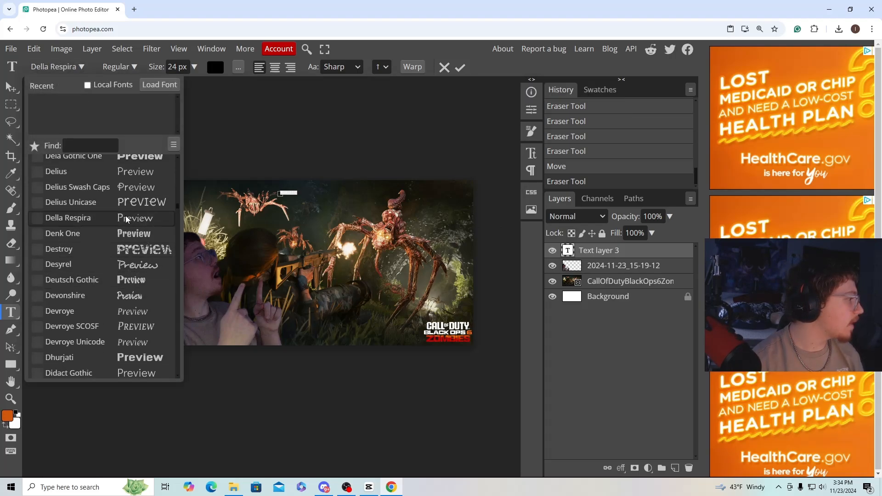
left_click(133, 282)
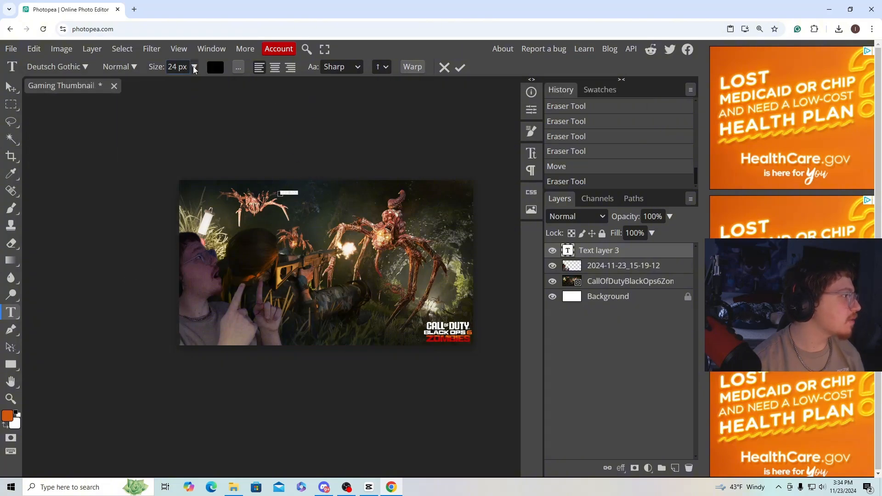
Set the "Round 100!" text size to 150 px and apply the text edit.
left_click(194, 68)
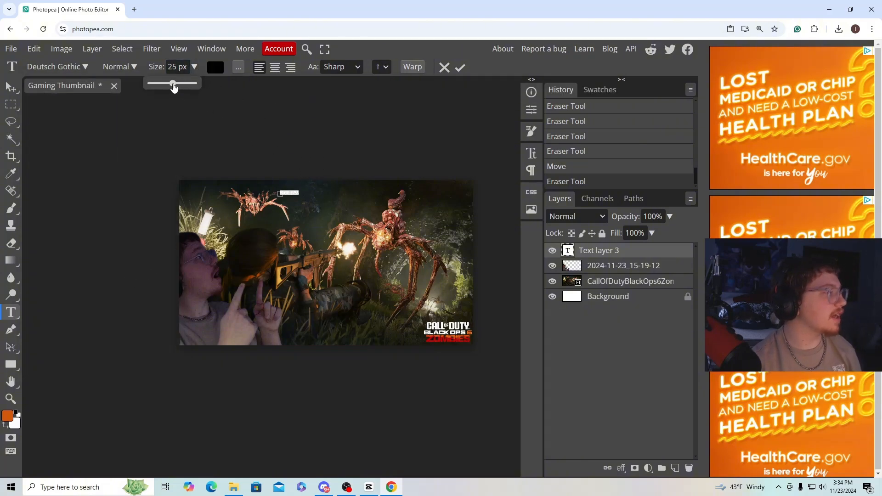
left_click_drag(174, 87, 199, 91)
left_click(459, 69)
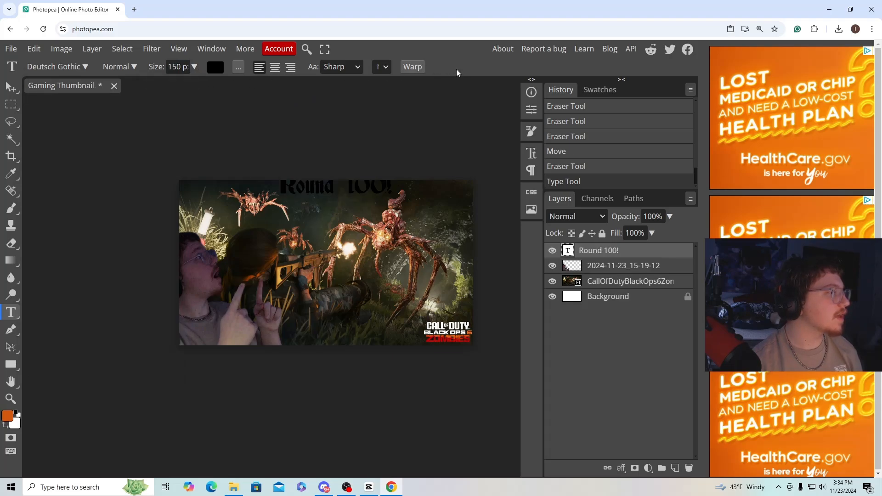
Move the "Round 100!" text slightly down so it sits fully inside the canvas at its upper edge.
left_click(11, 85)
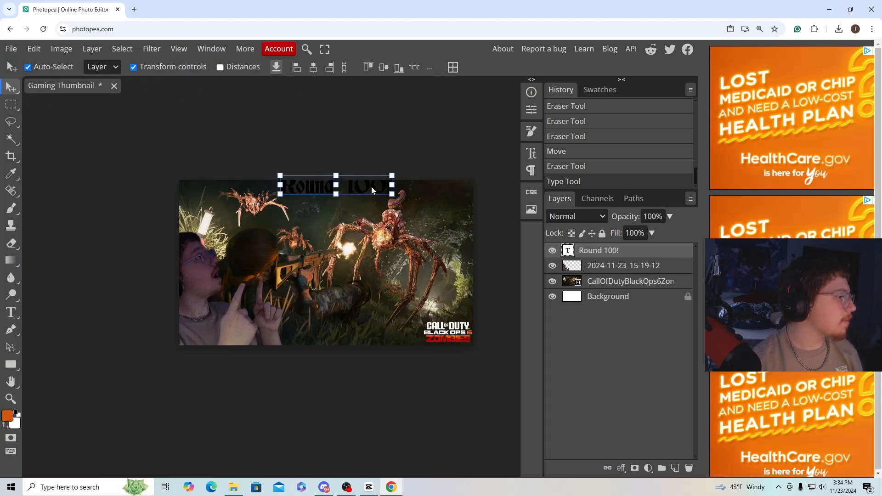
mouse_move(371, 187)
left_mouse_down()
mouse_move(371, 206)
mouse_move(365, 196)
left_mouse_up()
left_click(378, 174)
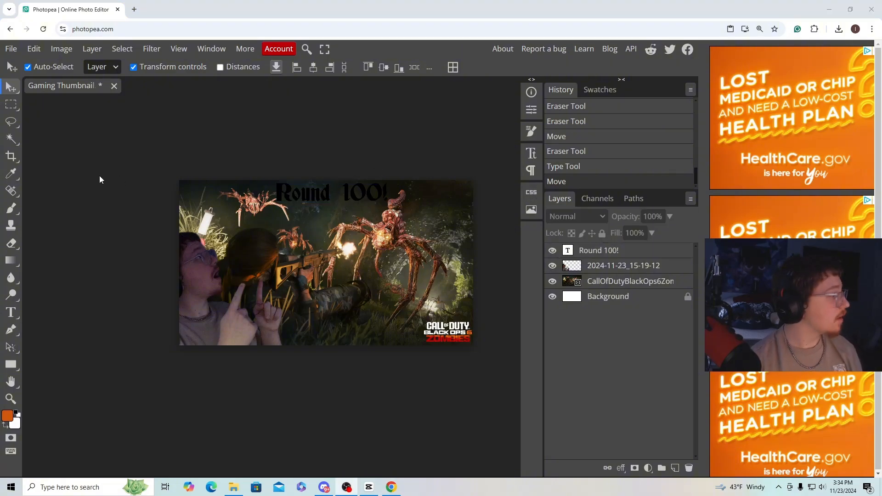
Recolour the whole "Round 100!" text dark red and apply the edit.
left_click(10, 312)
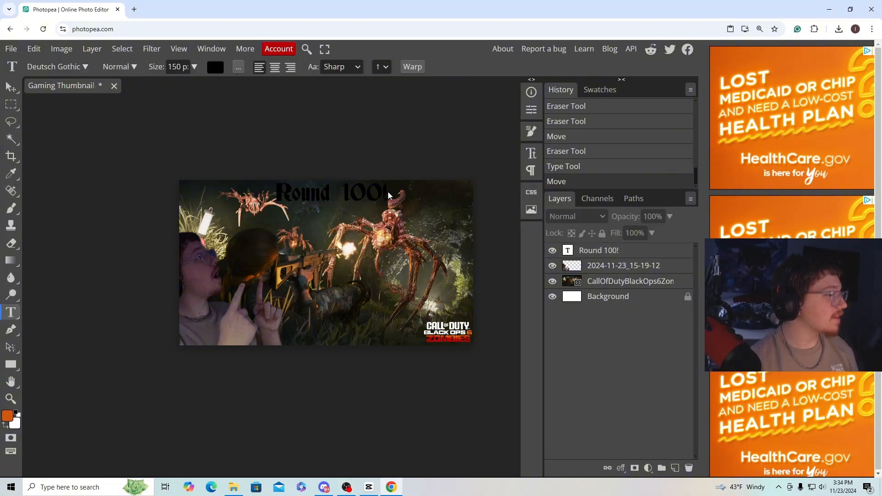
triple_click(387, 192)
left_click(215, 67)
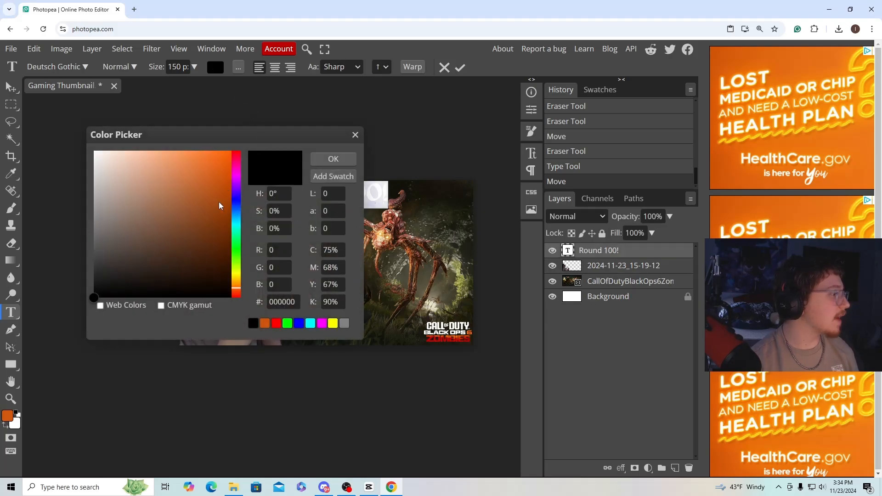
left_click(276, 324)
left_click_drag(218, 250, 221, 221)
left_click(333, 159)
left_click(212, 69)
left_click(333, 159)
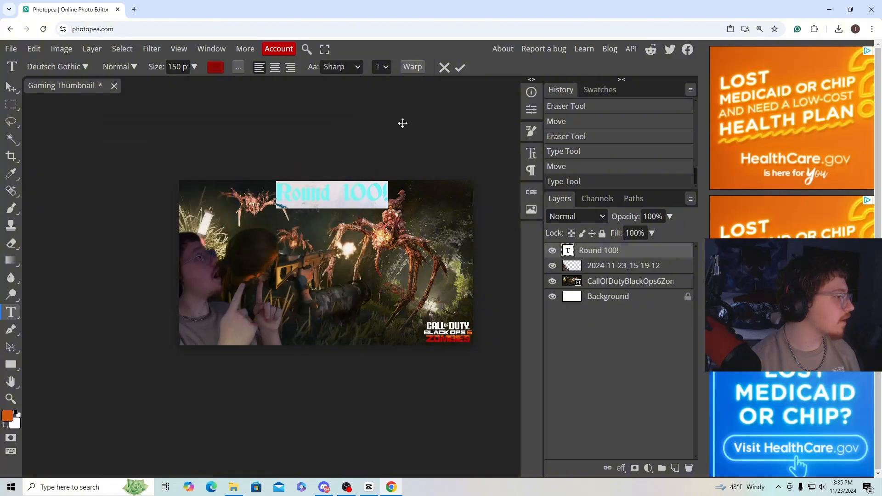
left_click(459, 68)
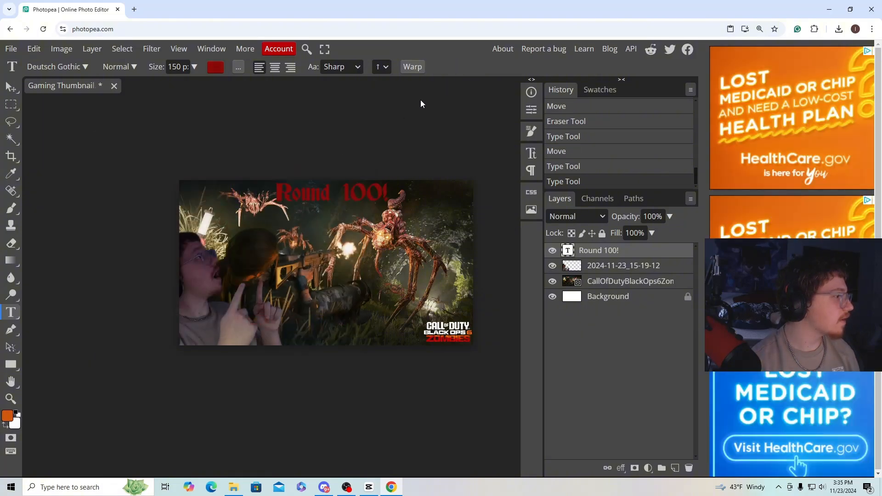
left_click(11, 88)
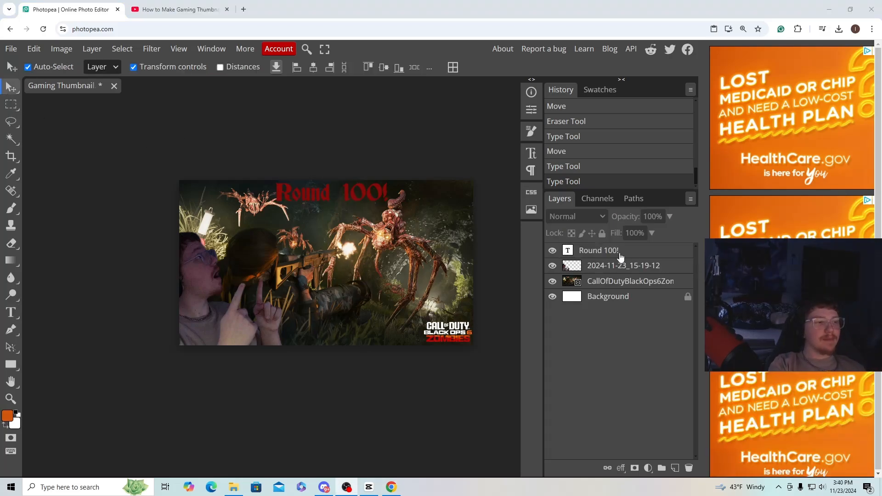
Add a 3 px black outside stroke to the "Round 100!" text layer through its blending options.
left_click(619, 256)
right_click(619, 257)
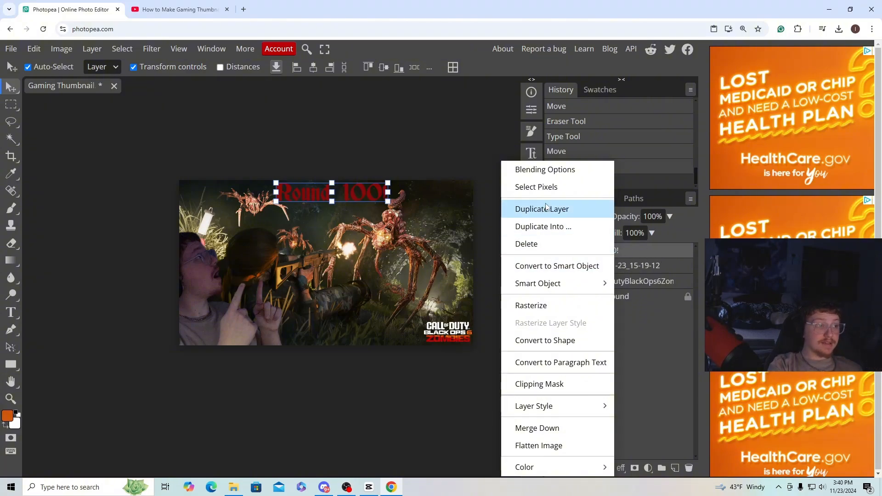
left_click(557, 172)
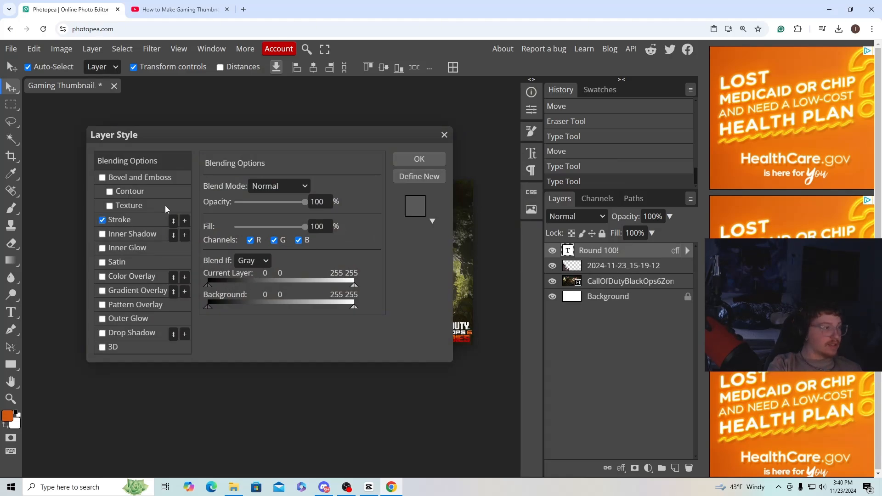
left_click(131, 221)
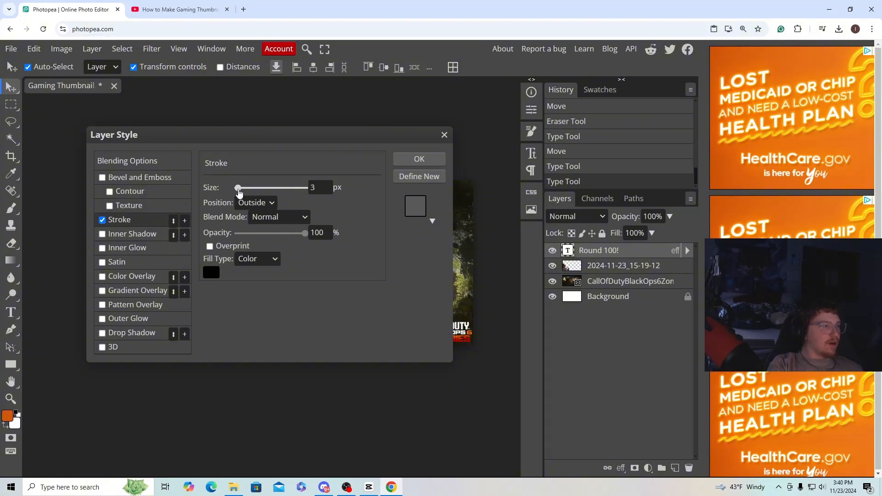
left_click(406, 158)
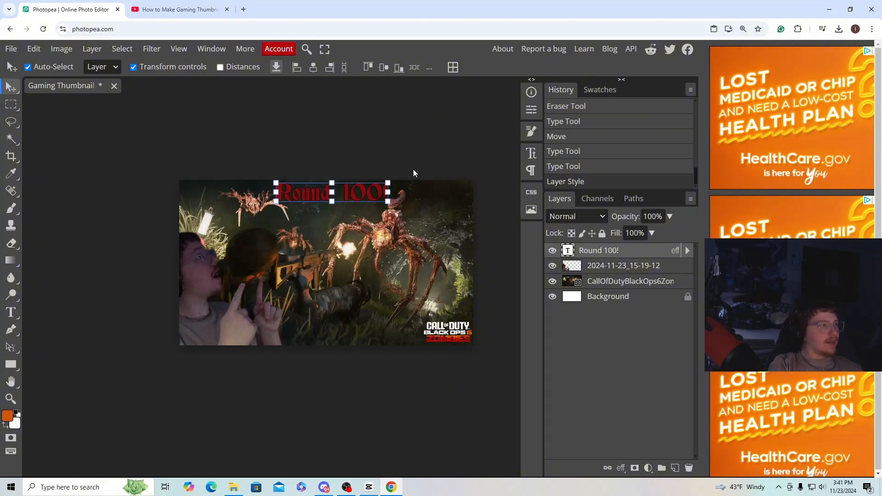
Increase the stroke size on the "Round 100!" text layer to 11 px.
left_click(621, 251)
right_click(621, 252)
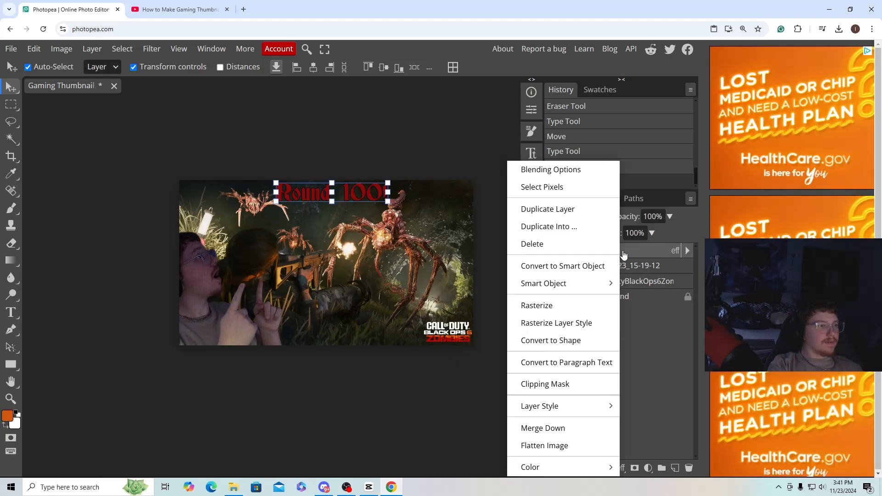
left_click(553, 171)
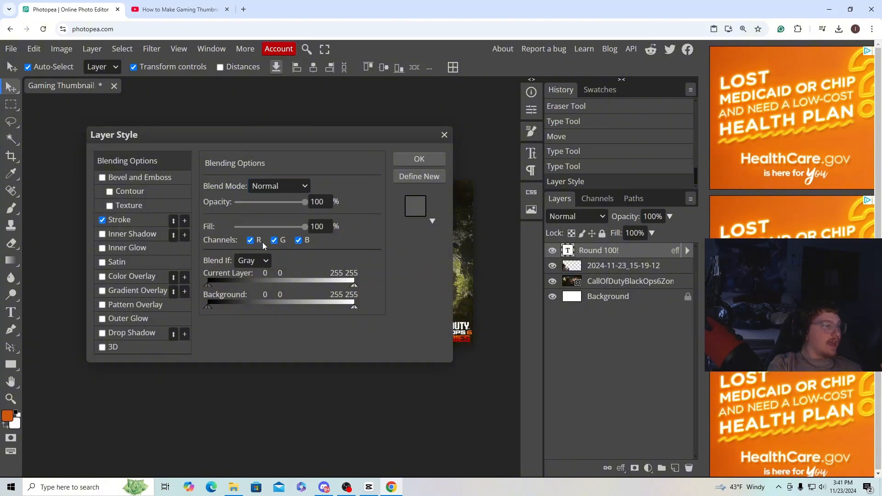
left_click(128, 220)
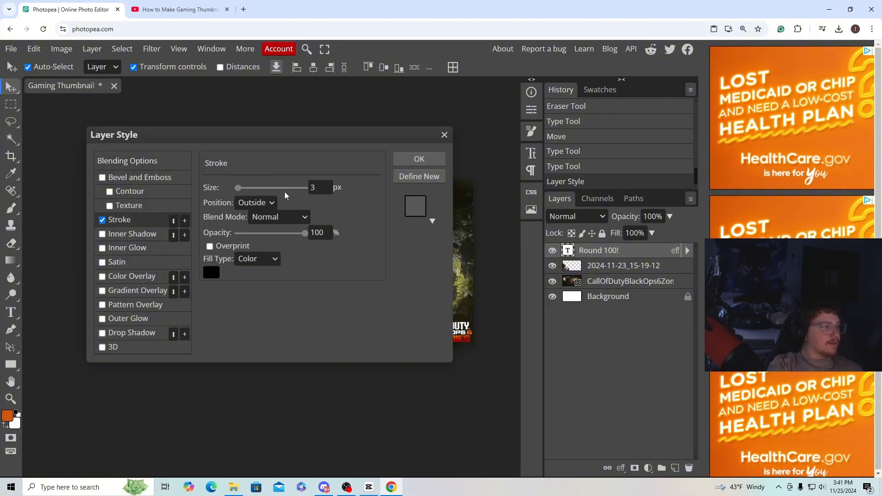
left_click_drag(240, 191, 243, 192)
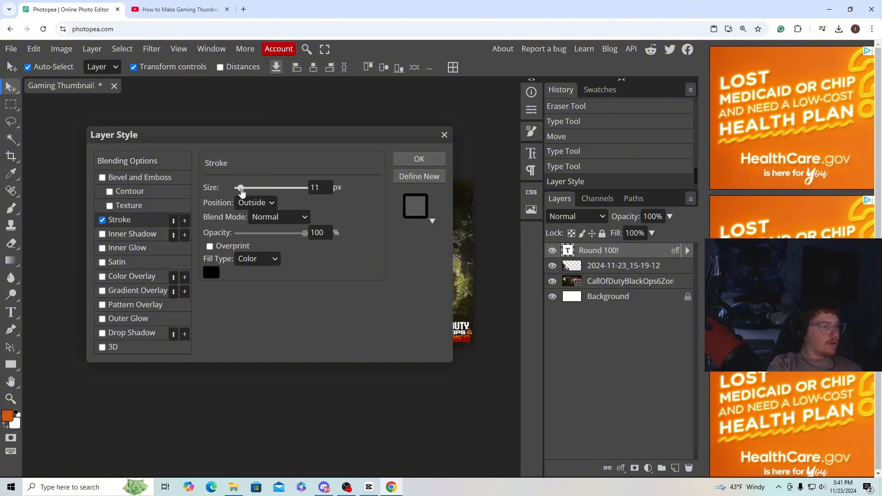
left_click(430, 161)
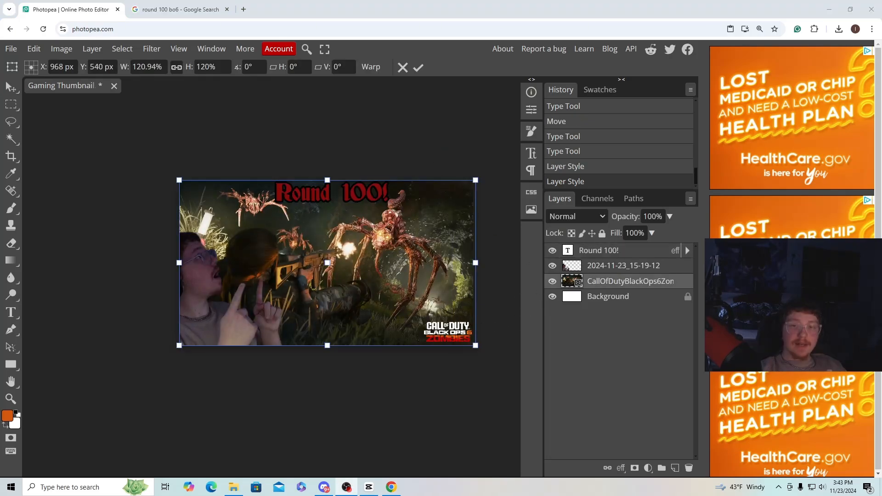
Enlarge the zombies background layer to about 141% width and 140% height, keeping its upper-left corner on the canvas corner.
left_click_drag(476, 345, 529, 366)
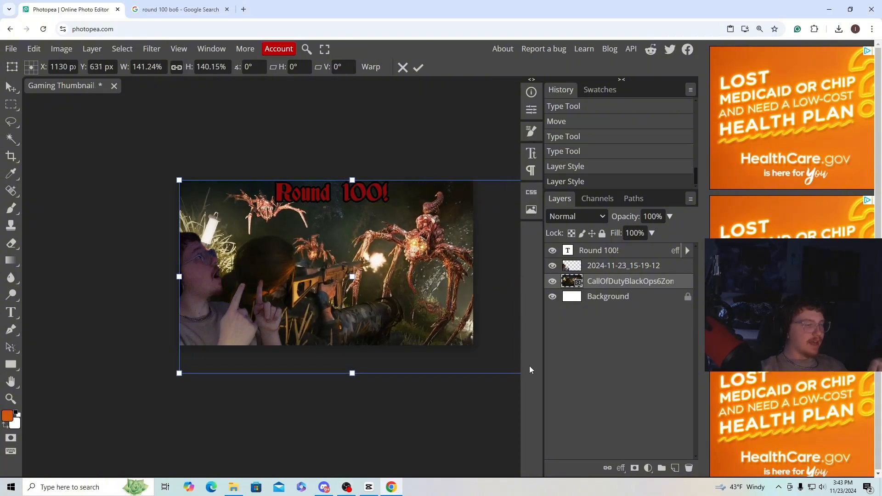
Browse the Google image results for "round 100 bo6" and save the Die Machine Round 100 thumbnail image.
left_click(184, 10)
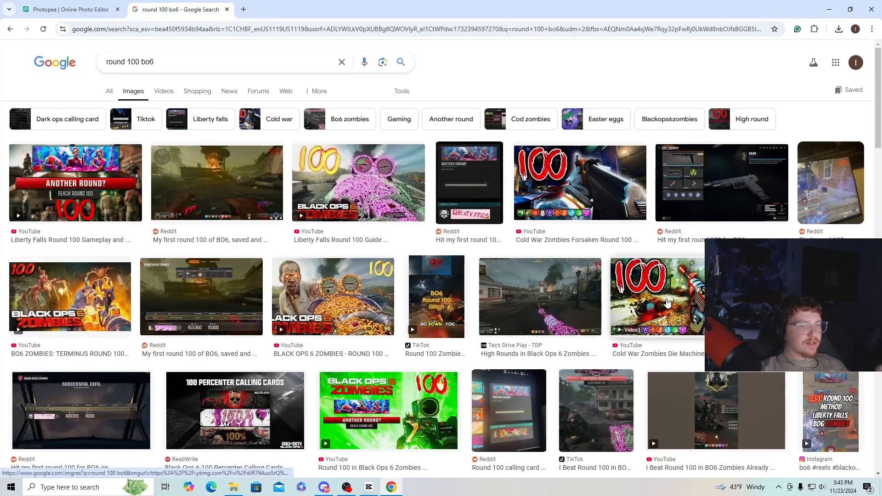
scroll(664, 290, "down", 8)
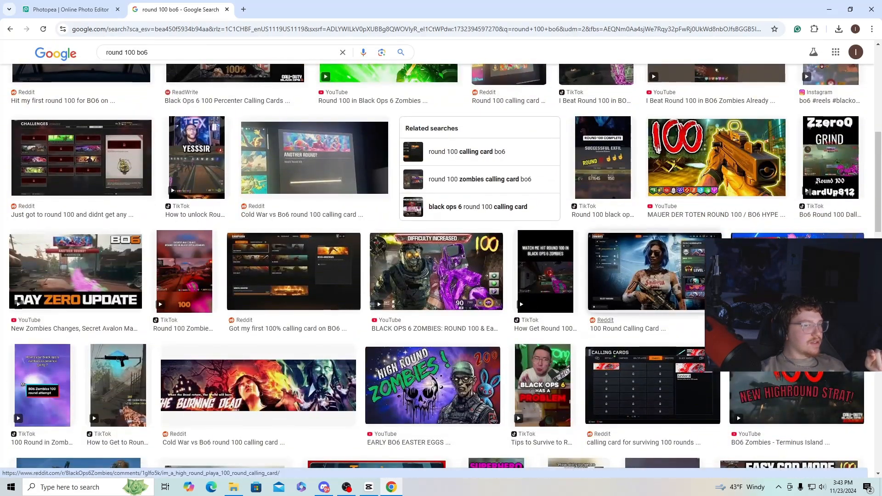
scroll(272, 349, "down", 3)
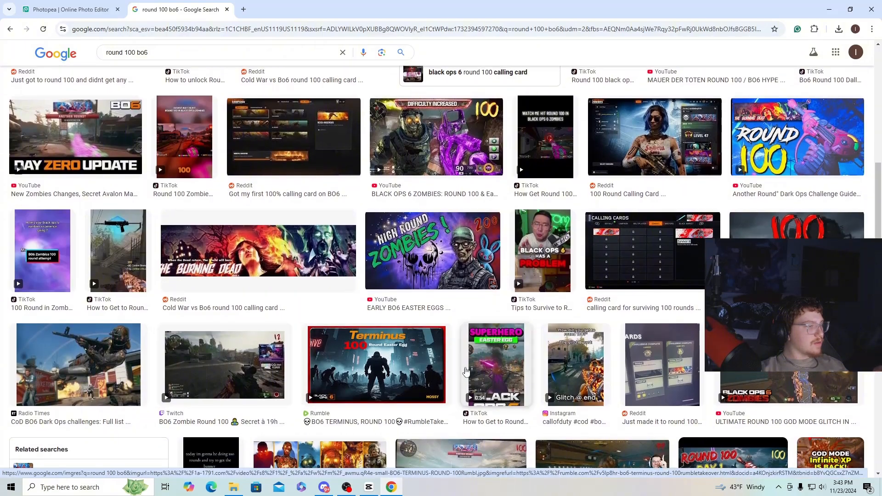
scroll(649, 164, "up", 8)
left_click(648, 164)
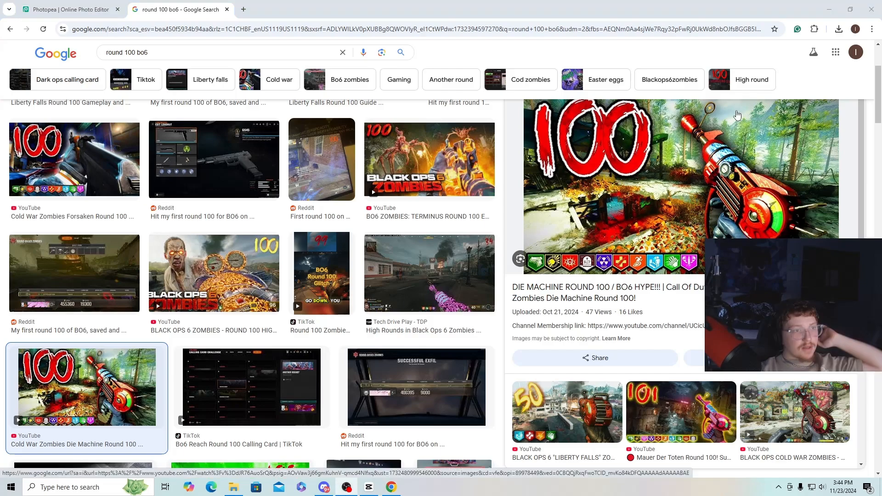
right_click(718, 113)
left_click(767, 240)
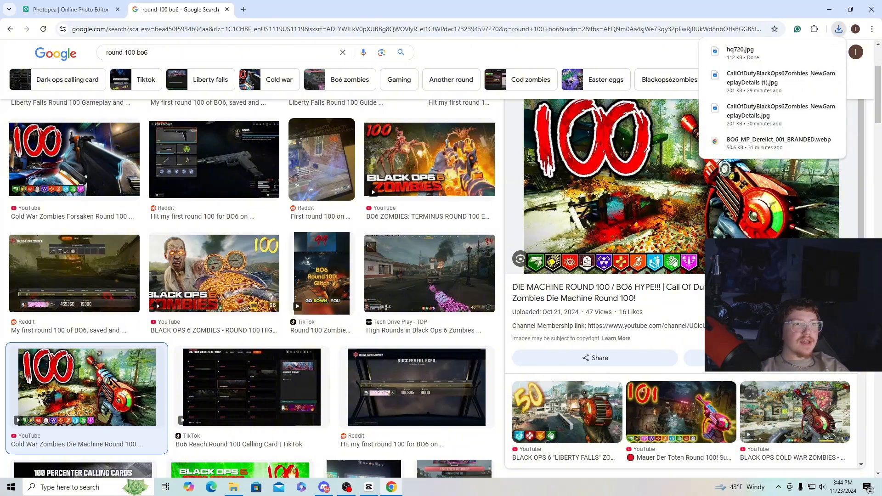
Place the downloaded hq720.jpg image as a new layer in the Gaming Thumbnail document.
left_click_drag(745, 51, 55, 3)
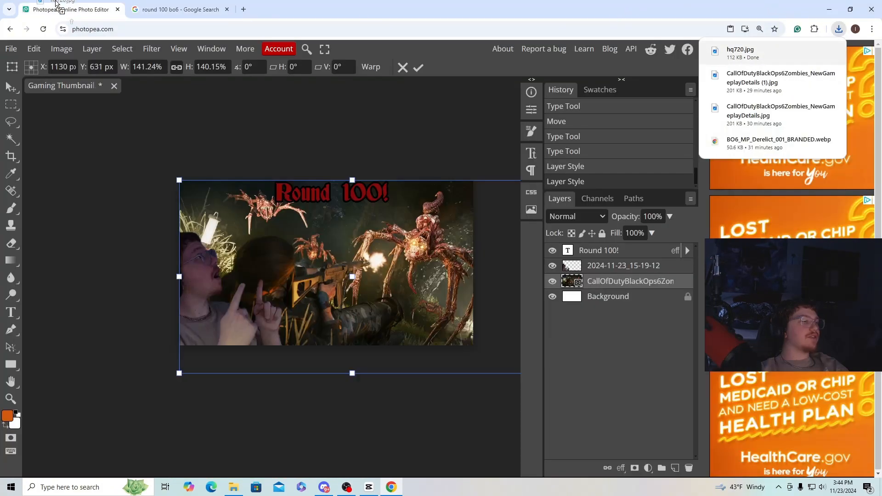
left_click_drag(298, 245, 220, 203)
scroll(308, 243, "up", 4)
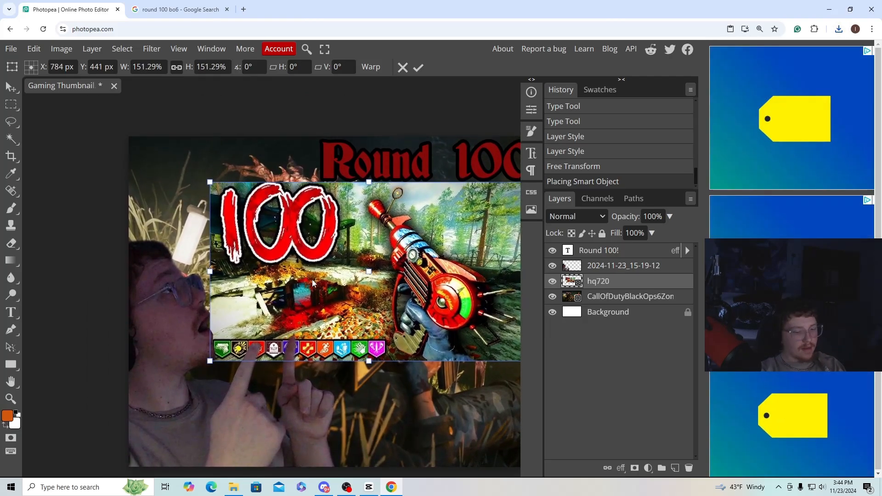
Trace the red "100" on the hq720 layer with a closed Pen path and convert it into an anti-aliased selection.
scroll(272, 278, "up", 2)
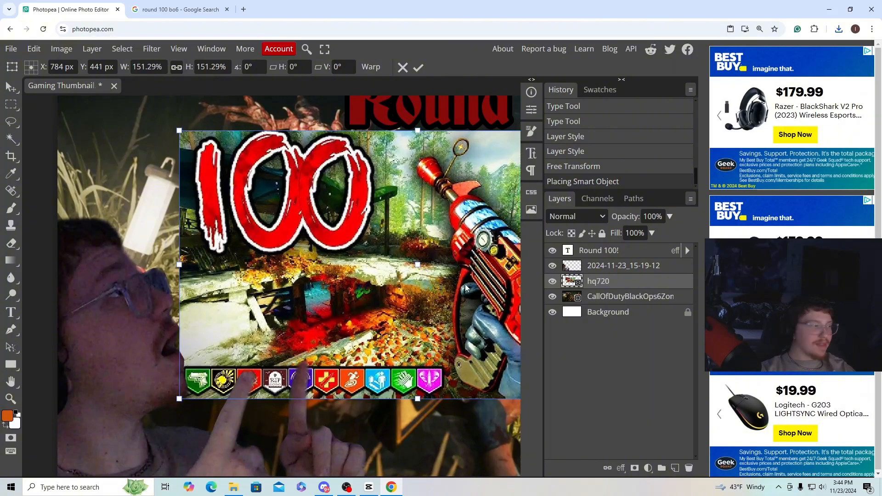
left_click(10, 348)
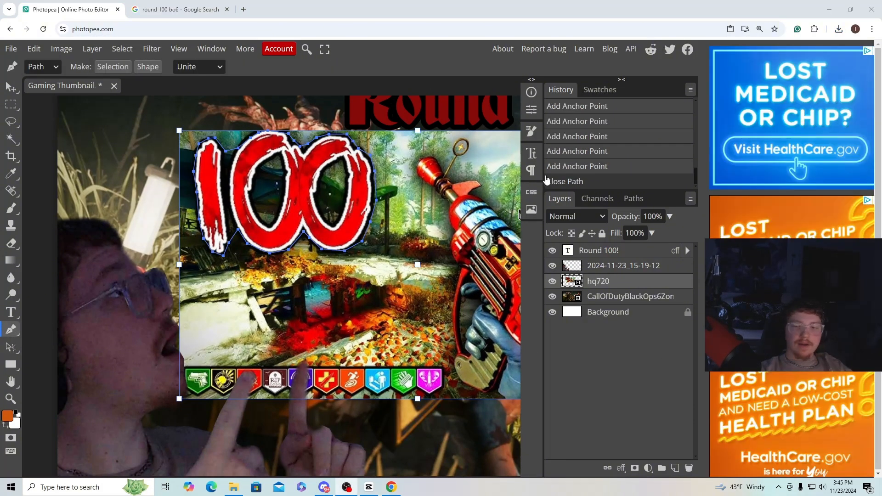
left_click(115, 69)
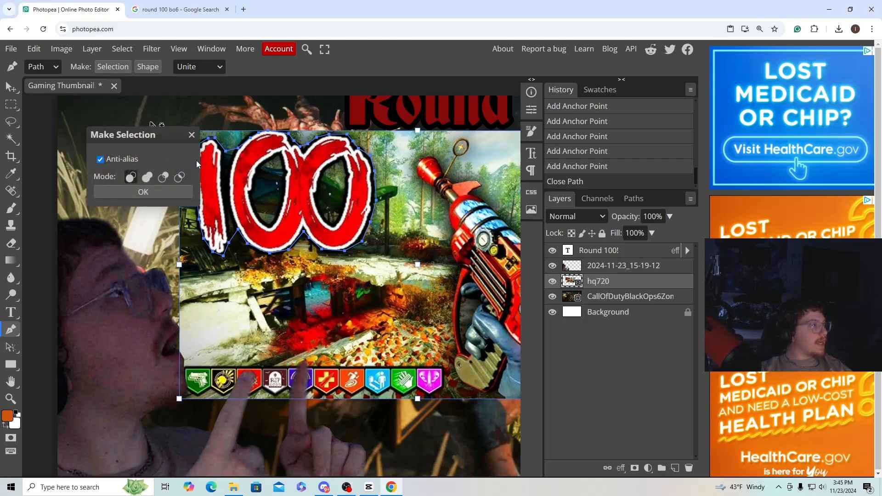
left_click(145, 190)
Invert the selection and delete everything around the "100" on the hq720 layer, rasterizing the smart object.
left_click(110, 51)
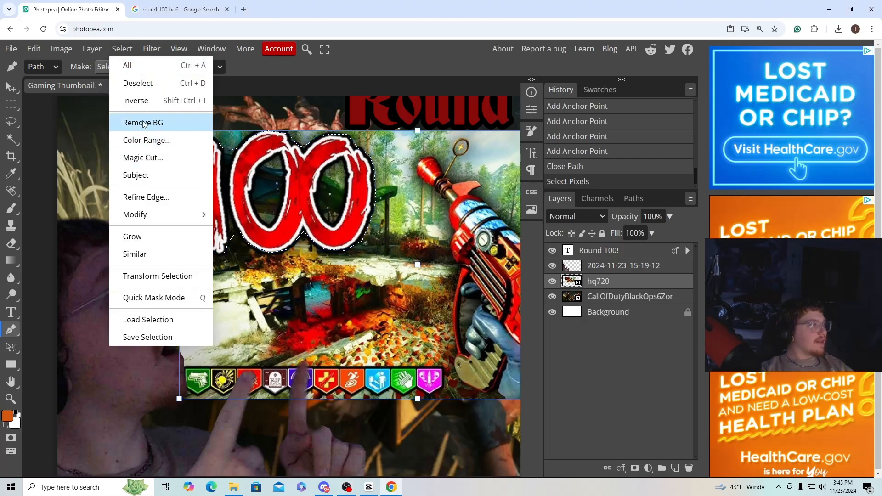
left_click(126, 101)
key("Delete")
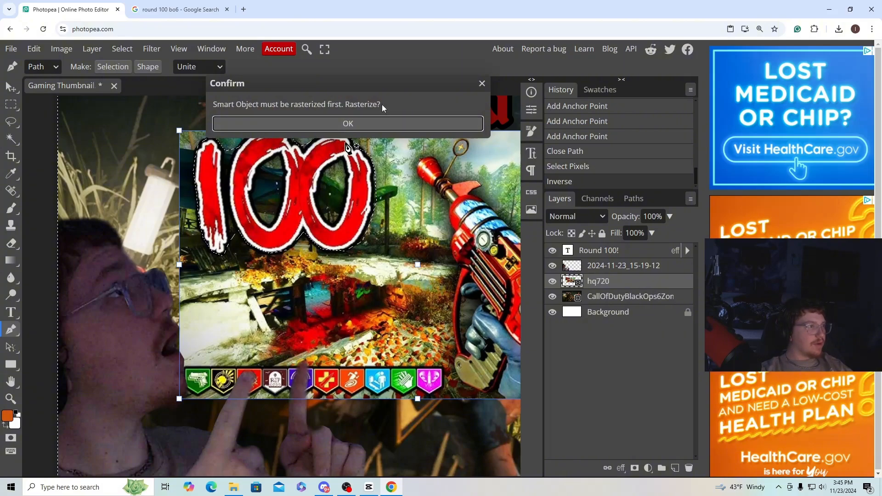
left_click(368, 123)
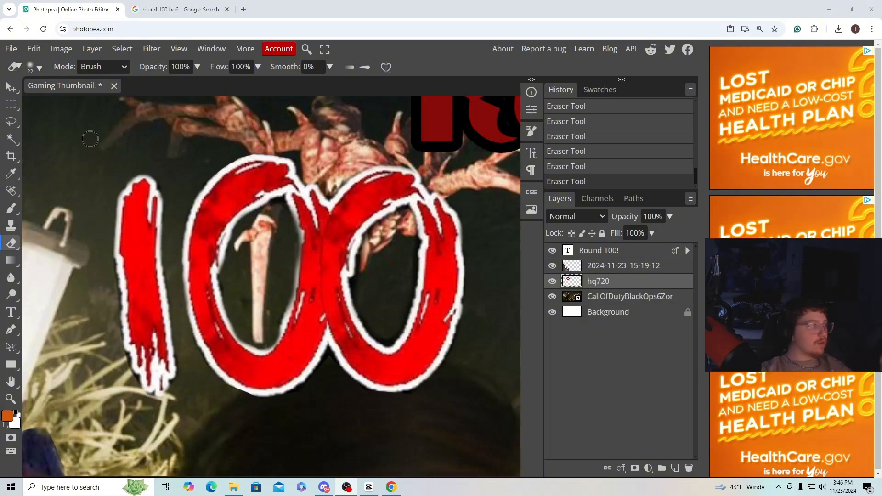
Add a black stroke to the cut-out "100" on the hq720 layer through its blending options.
left_click(10, 88)
key("ctrl+minus")
key("ctrl+minus")
key("ctrl+minus")
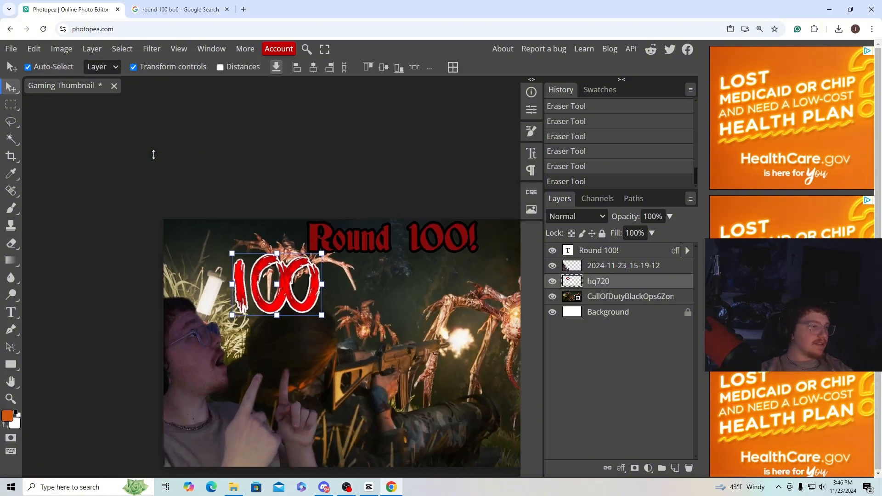
right_click(612, 285)
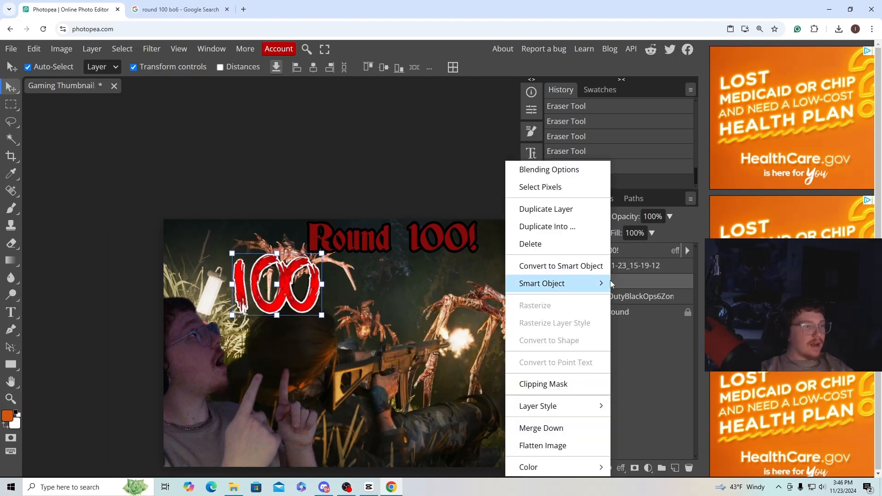
left_click(550, 170)
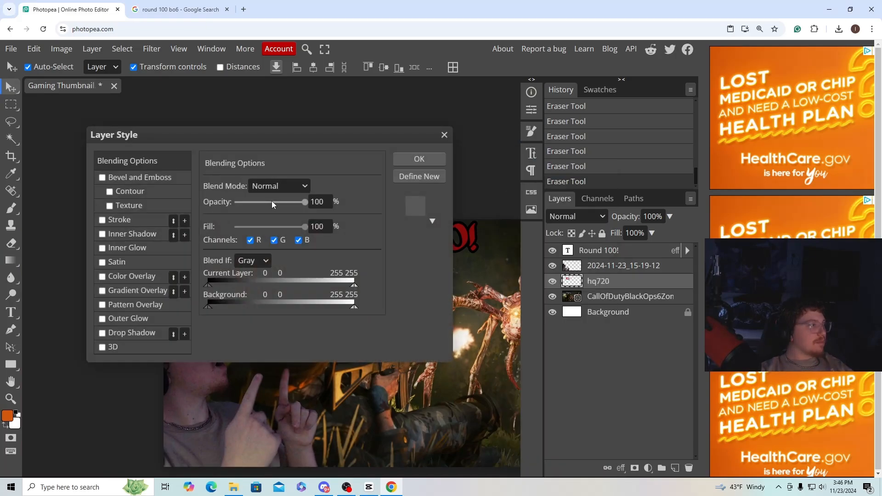
left_click(103, 220)
left_click(433, 158)
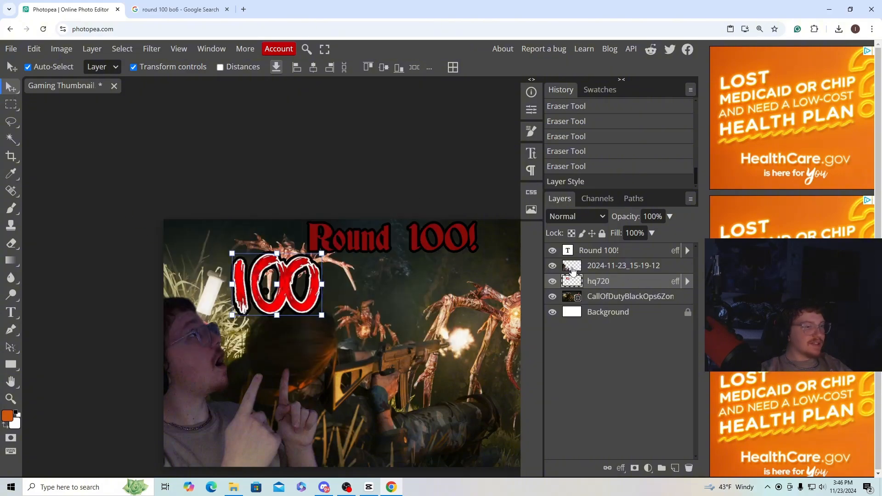
Move the cut-out "100" graphic into the lower-right corner of the thumbnail canvas.
left_click_drag(294, 281, 352, 335)
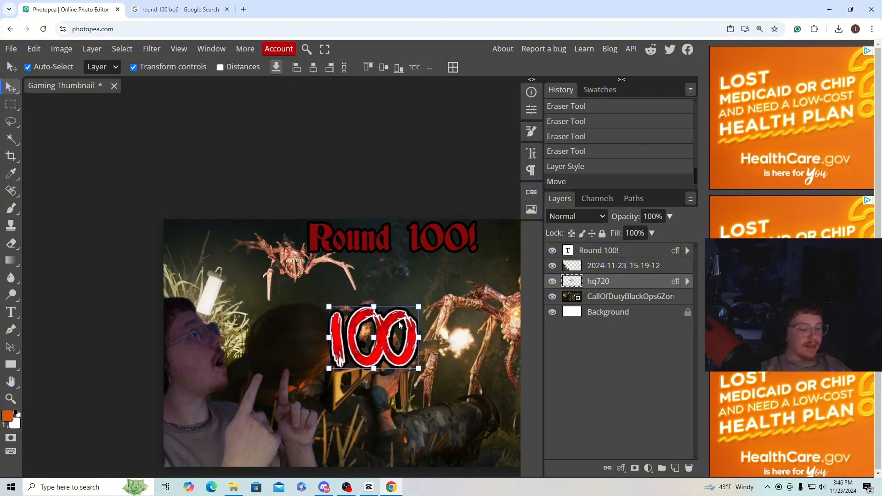
key("ctrl+minus")
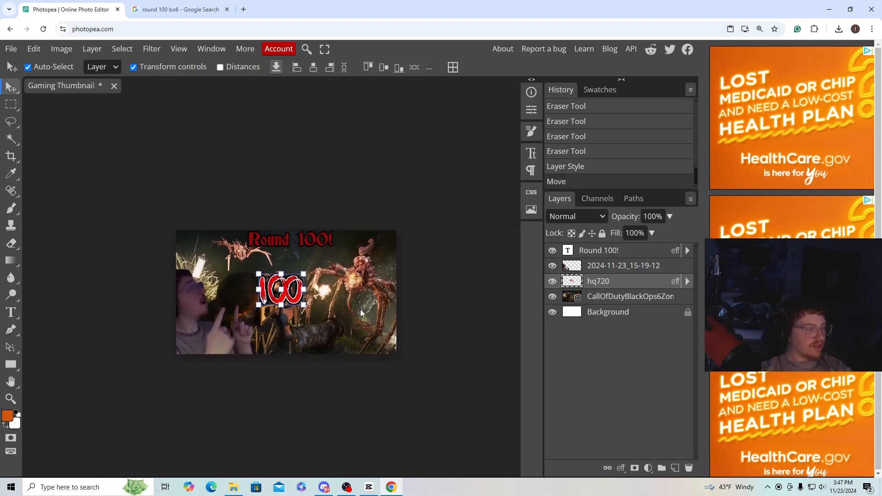
scroll(349, 293, "up", 2)
left_click_drag(312, 277, 490, 382)
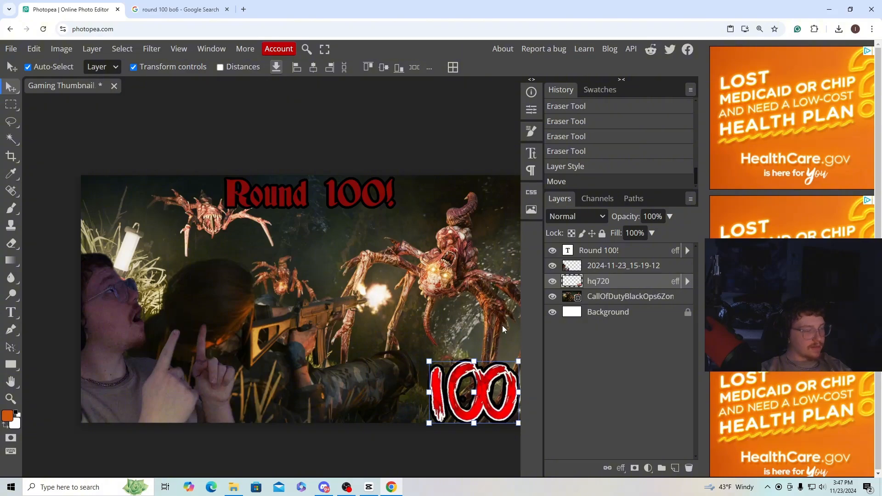
scroll(503, 325, "down", 2)
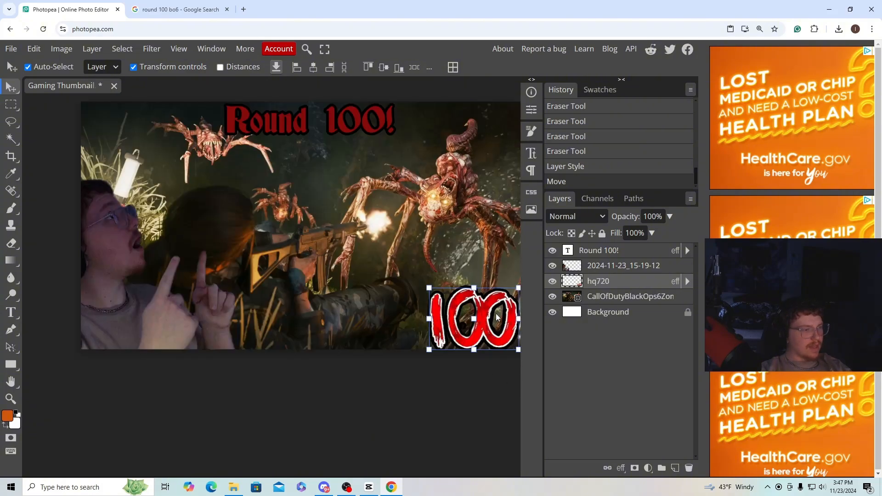
Duplicate the hq720 layer and move the copy up and to the left, near the large spider.
right_click(607, 283)
left_click(554, 210)
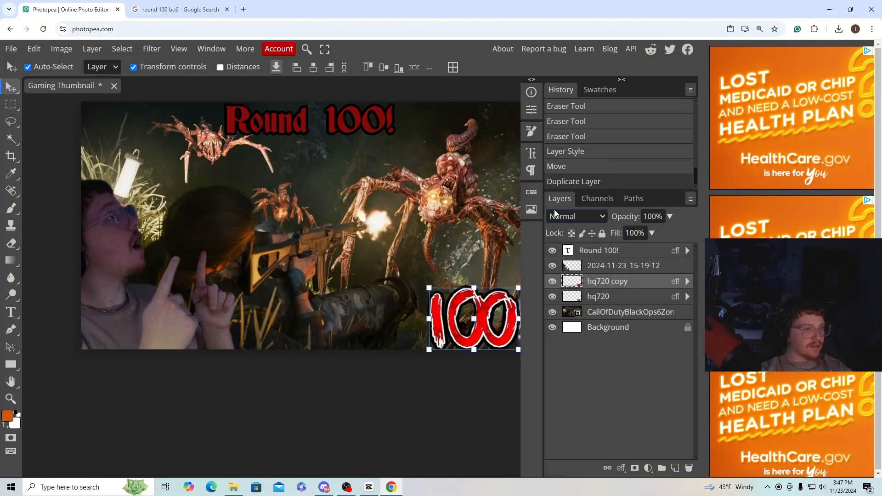
left_click_drag(500, 308, 413, 210)
Remove "100!" from the title text layer so that only "Round" remains.
left_click(357, 126)
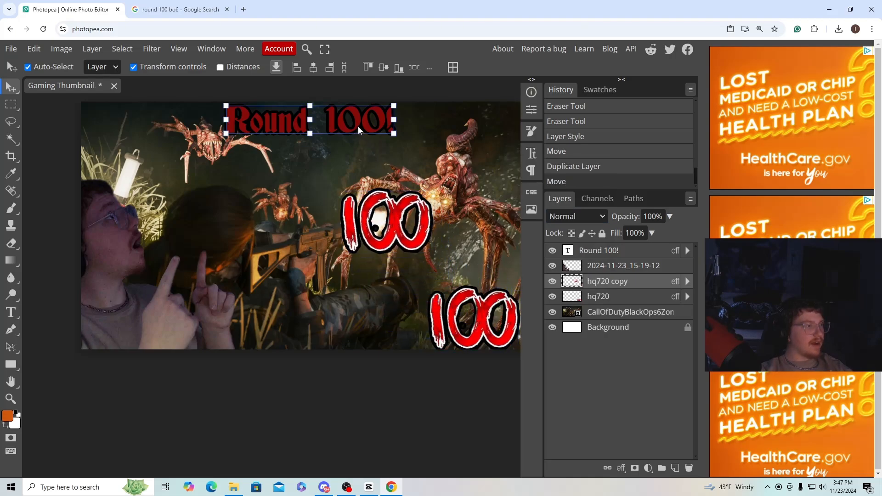
double_click(348, 124)
left_click(361, 124)
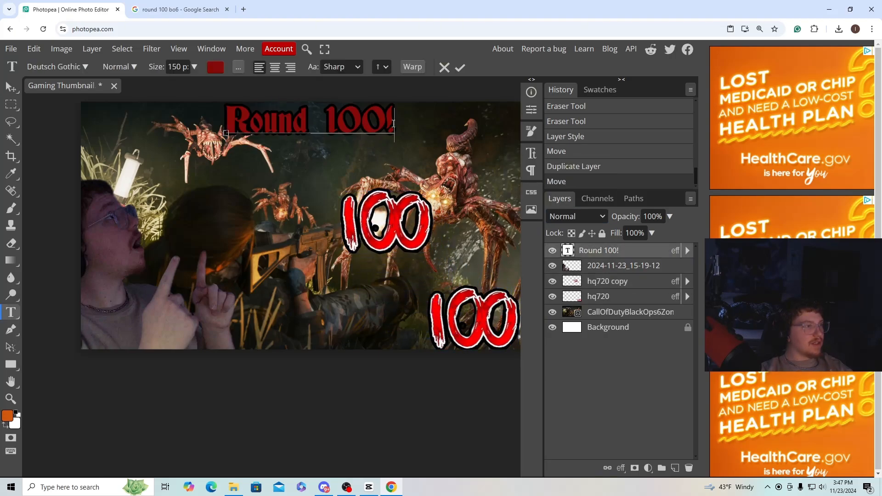
key("BackSpace")
key("BackSpace")
key("BackSpace")
key("BackSpace")
key("BackSpace")
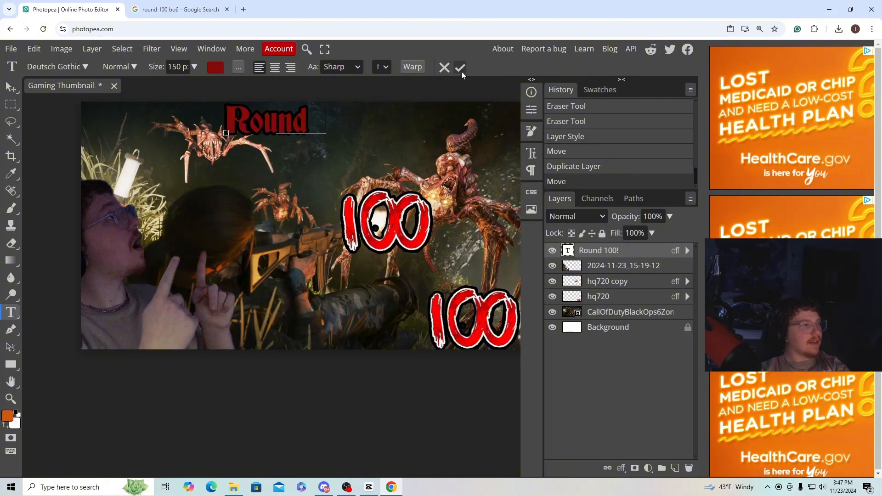
left_click(460, 67)
Scale the copied "100" graphic to 65.7% and place it directly after the "Round" title at the canvas's top edge.
left_click_drag(384, 220, 385, 203)
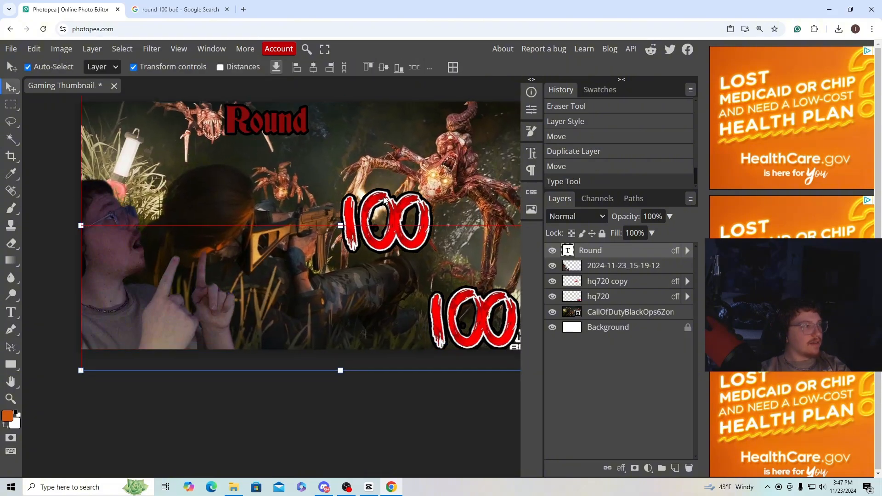
left_click(607, 281)
left_click_drag(401, 221, 383, 147)
key("ctrl+t")
left_click_drag(323, 117, 355, 134)
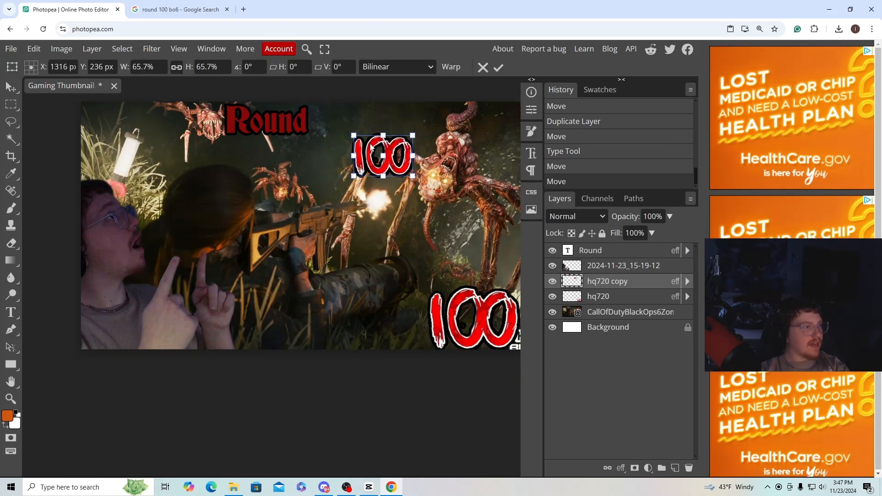
left_click_drag(394, 161, 368, 125)
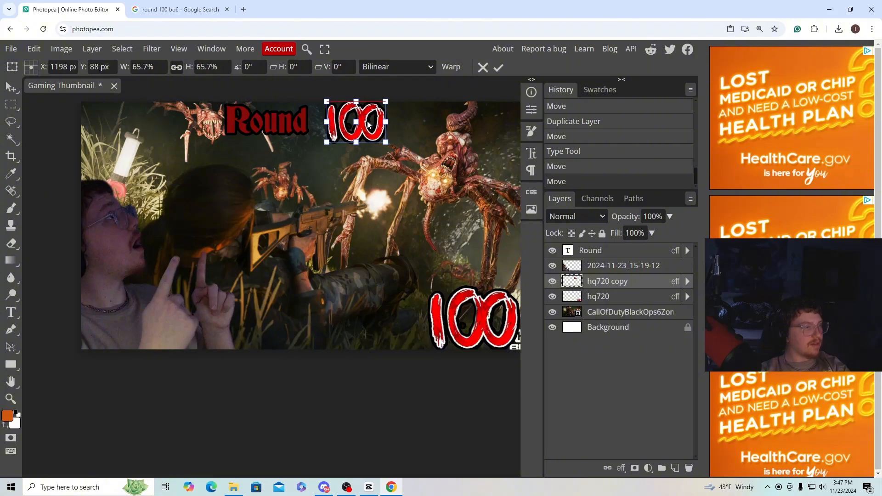
left_click(499, 69)
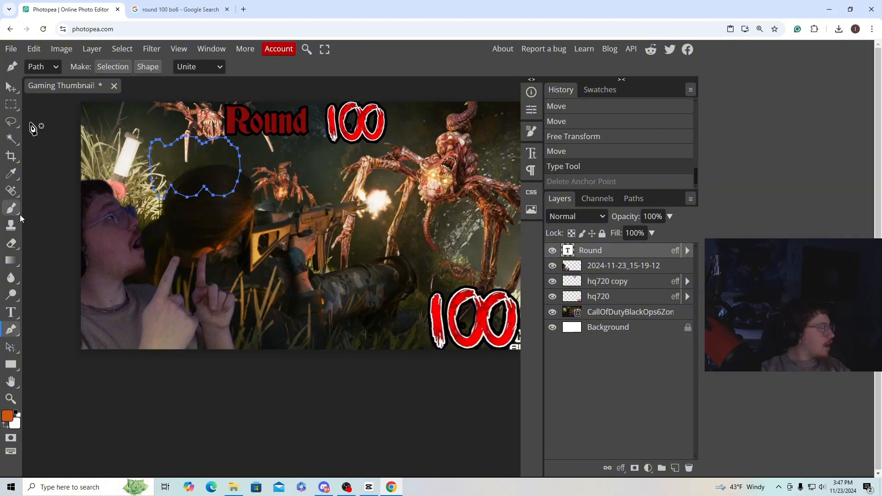
Sample the bright red of the "100" graphic and recolor the "Round" title text to bright red.
left_click(11, 173)
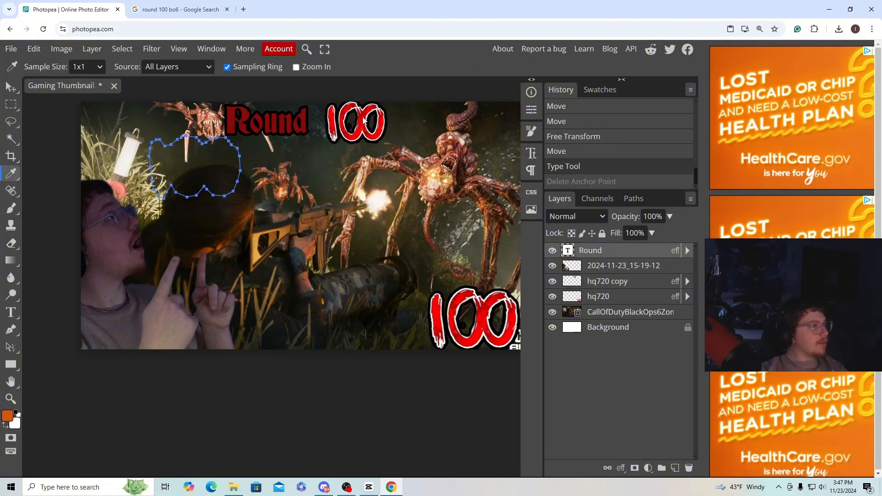
left_click(364, 112)
left_click(11, 312)
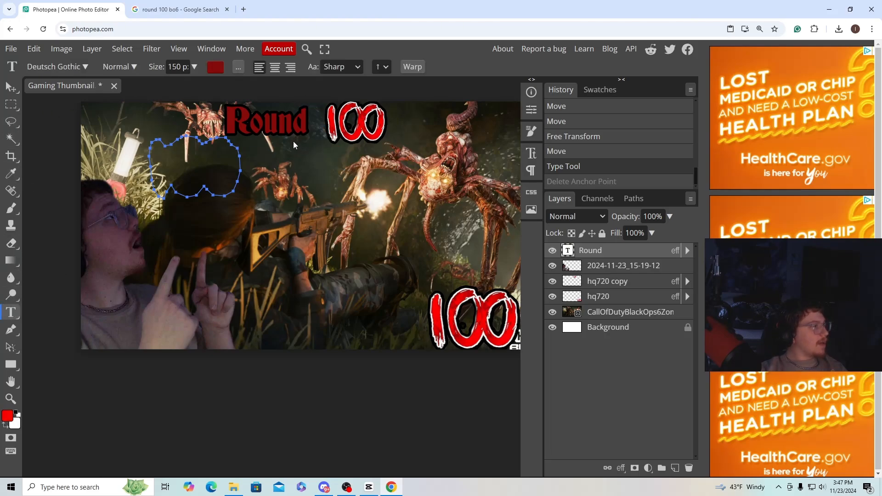
left_click_drag(307, 128, 221, 129)
left_click(217, 69)
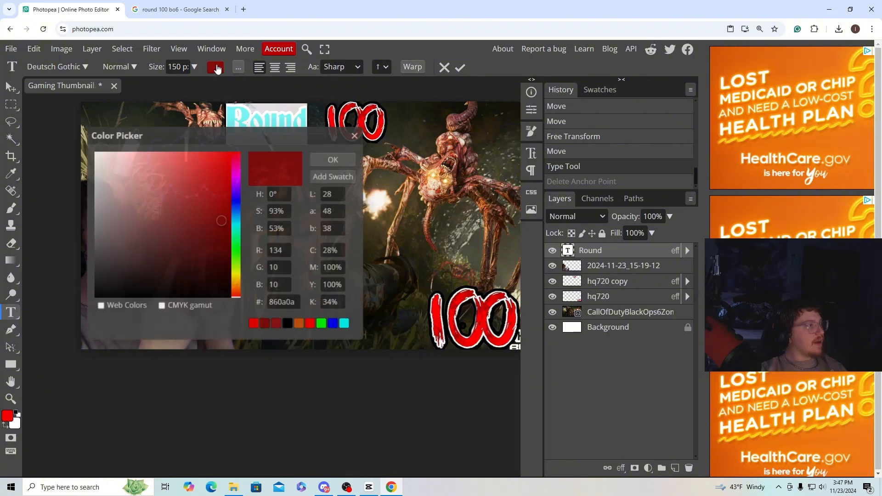
left_click(254, 323)
left_click(333, 159)
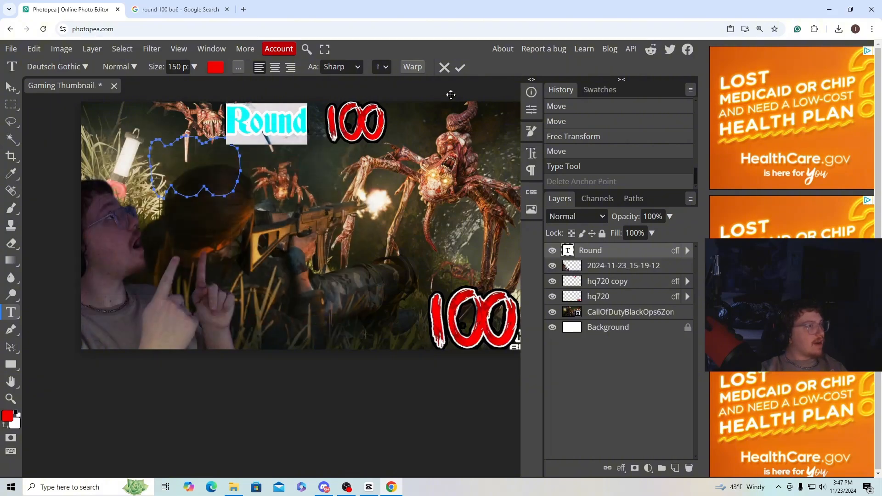
left_click(459, 69)
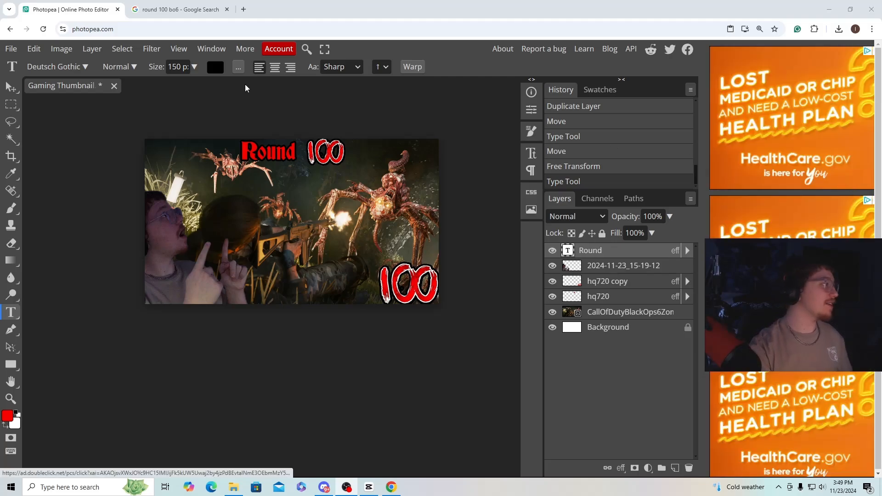
Export the thumbnail as a 1920 × 1080 px PNG at 100% quality and save it.
left_click(11, 49)
mouse_move(69, 215)
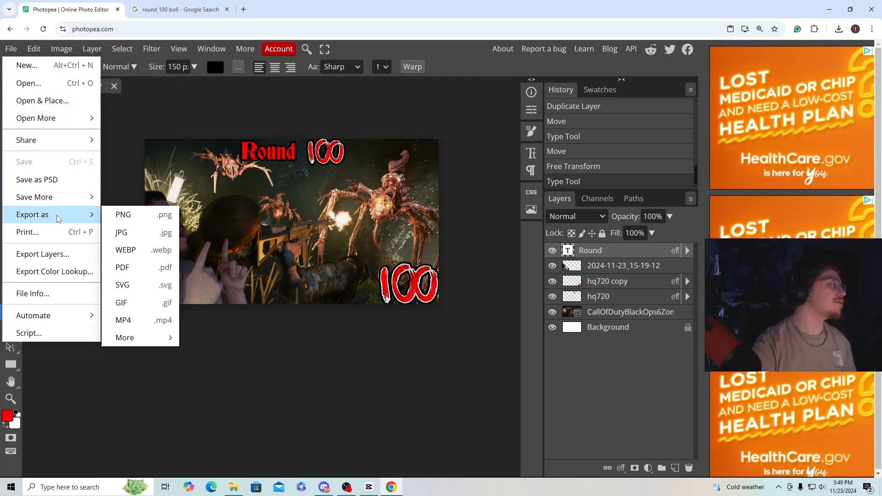
left_click(174, 223)
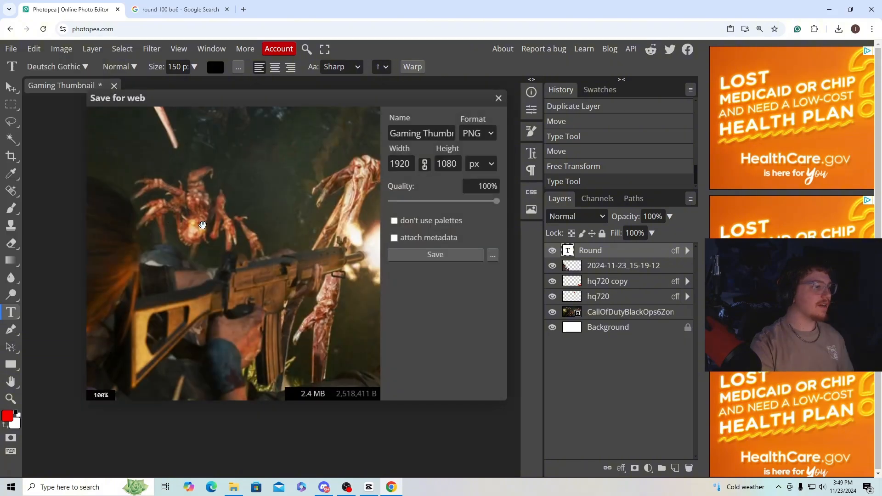
left_click(456, 255)
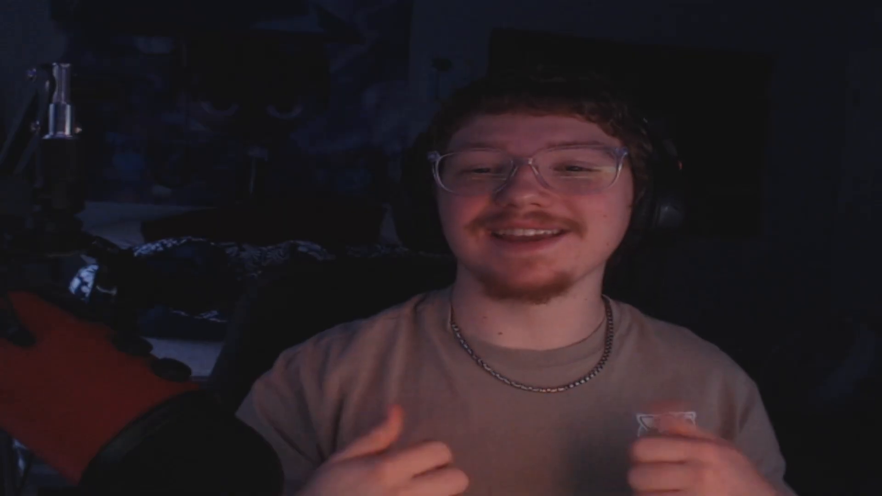